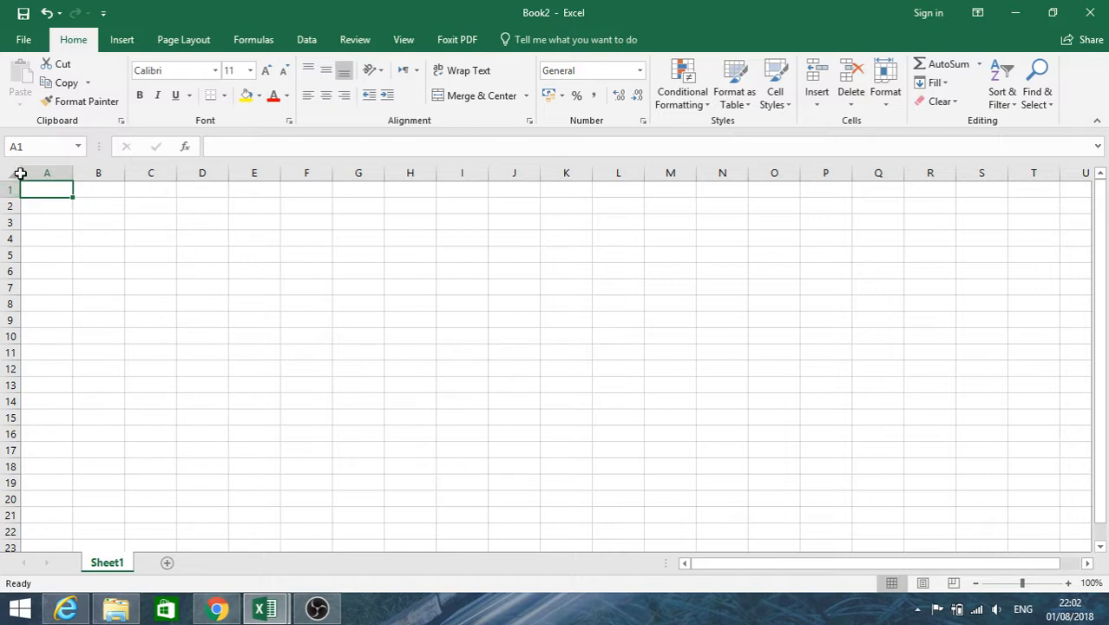
click(132, 223)
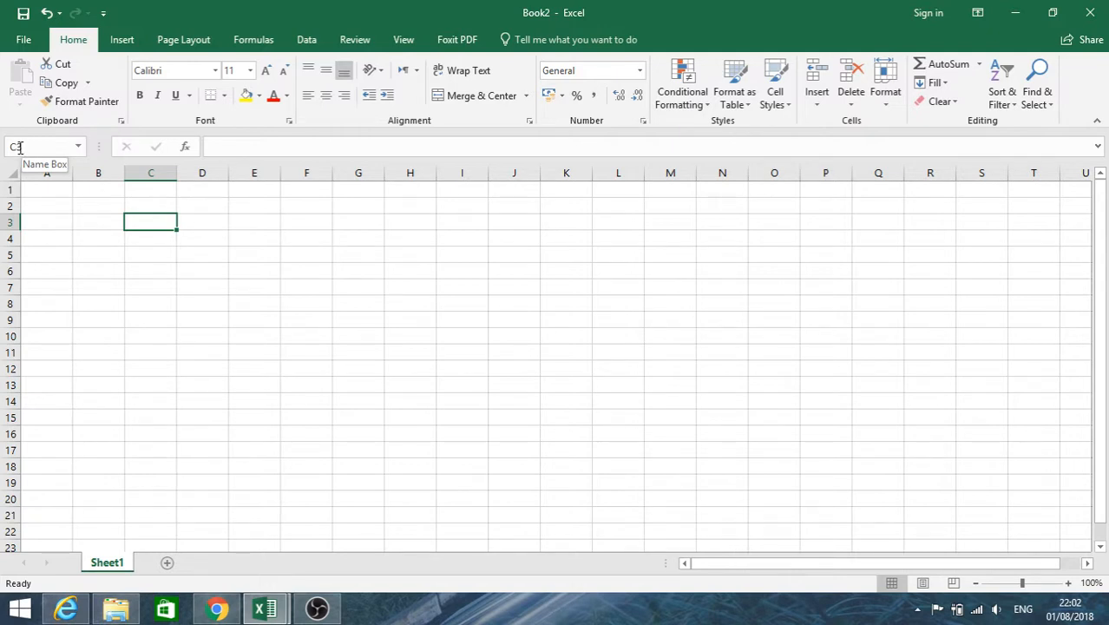
click(256, 149)
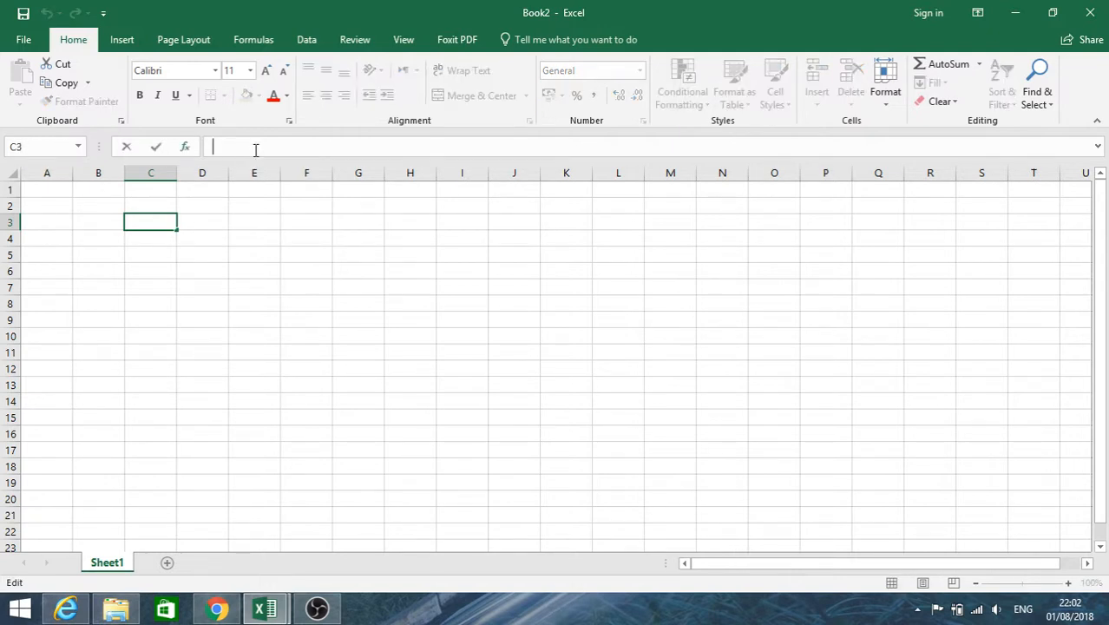
Enter the heading # in cell A1 and the numbers 1 and 2 in the two cells below it.
click(44, 190)
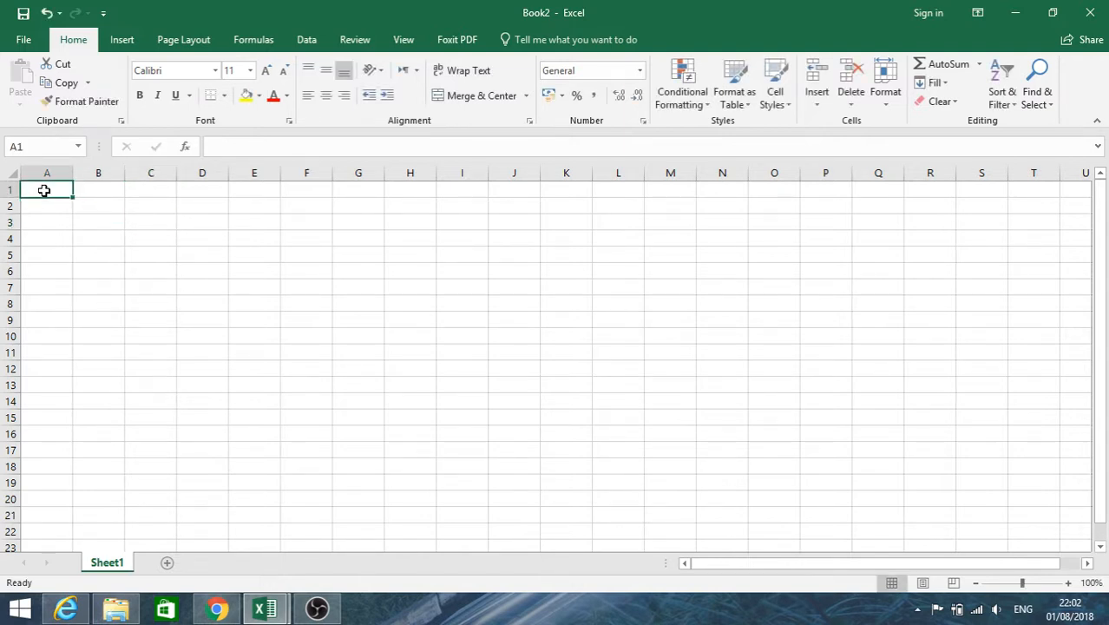
text(#)
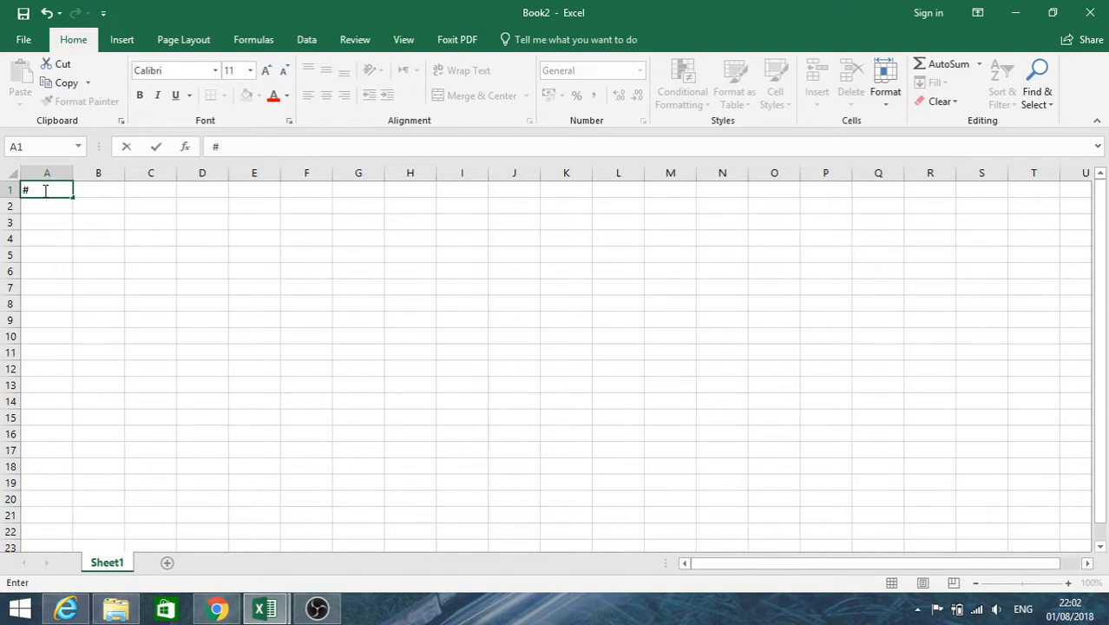
key(Return)
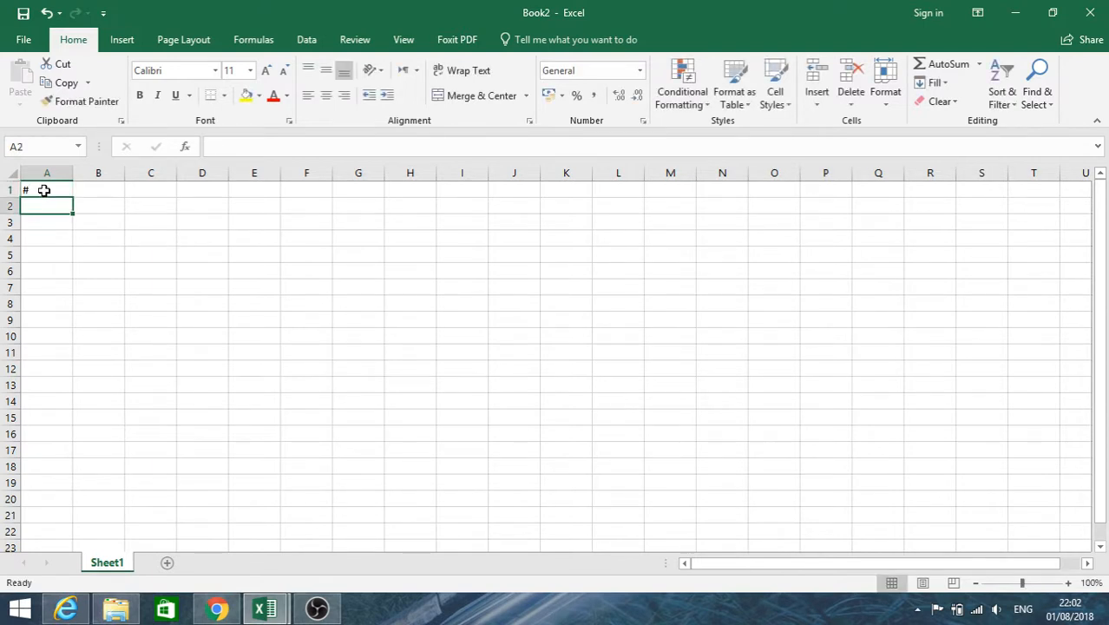
text(1)
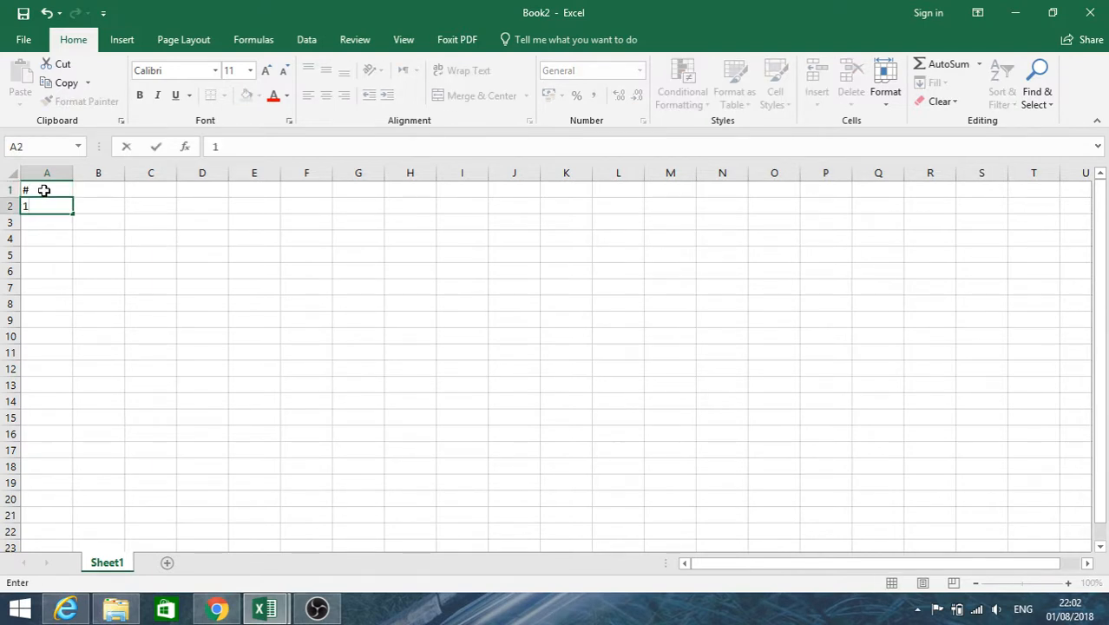
key(Return)
text(2)
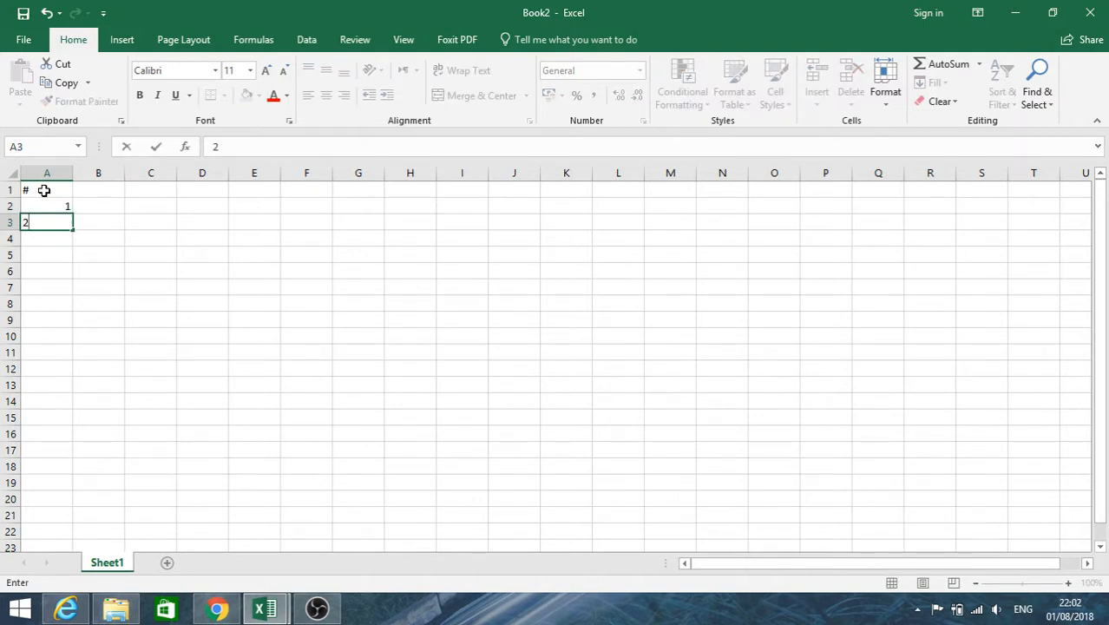
key(Return)
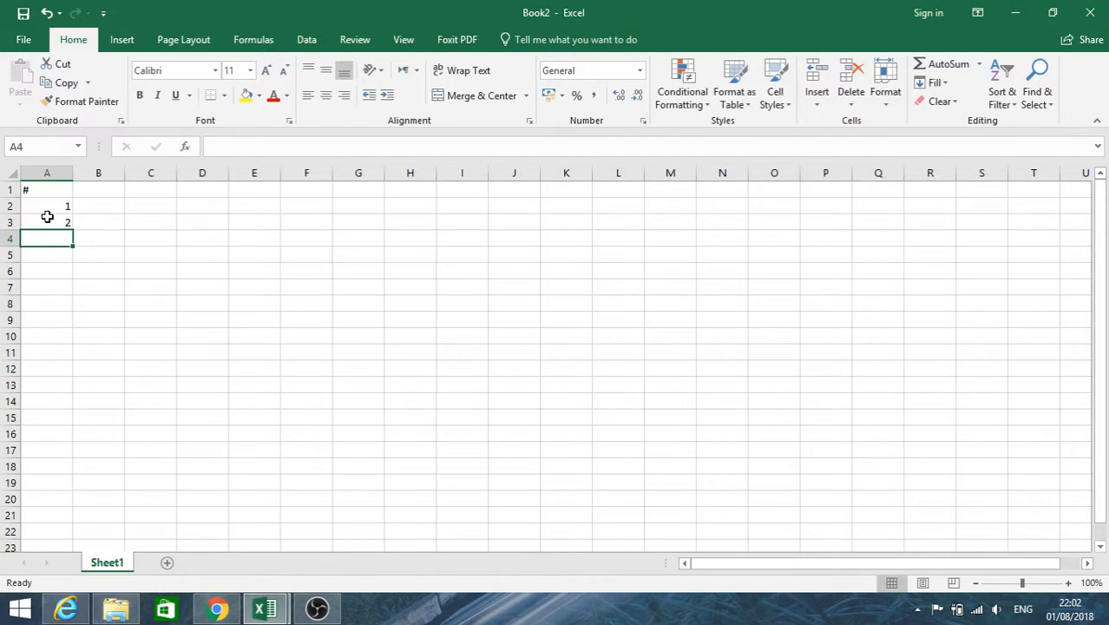
Extend the number series from A2:A3 down to 10 in cell A11 and centre the numbers horizontally.
click(44, 207)
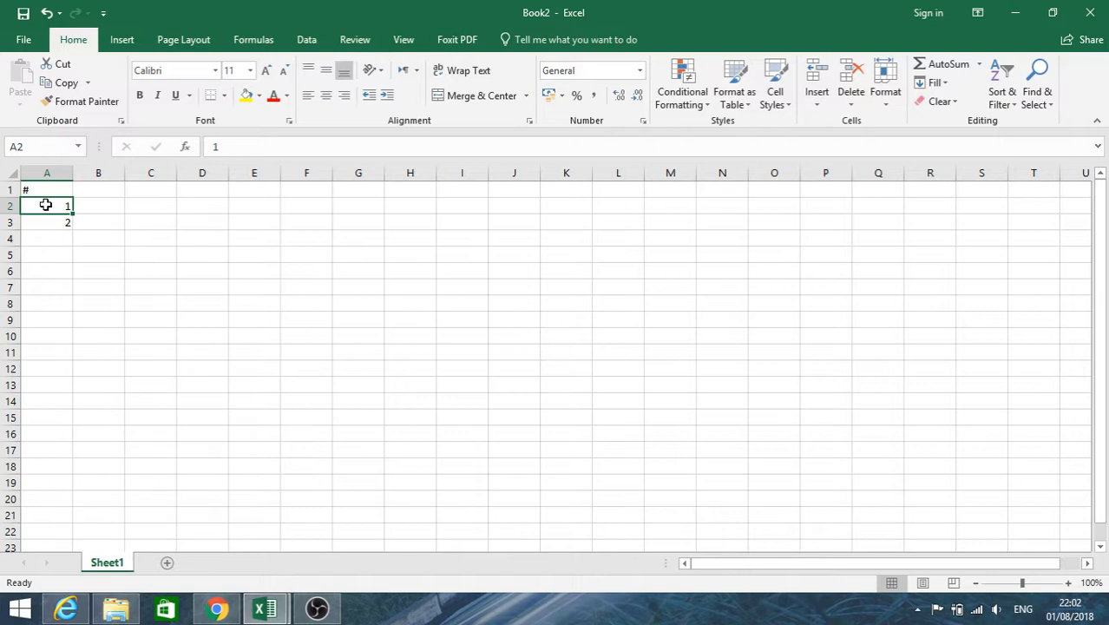
drag(44, 211, 45, 221)
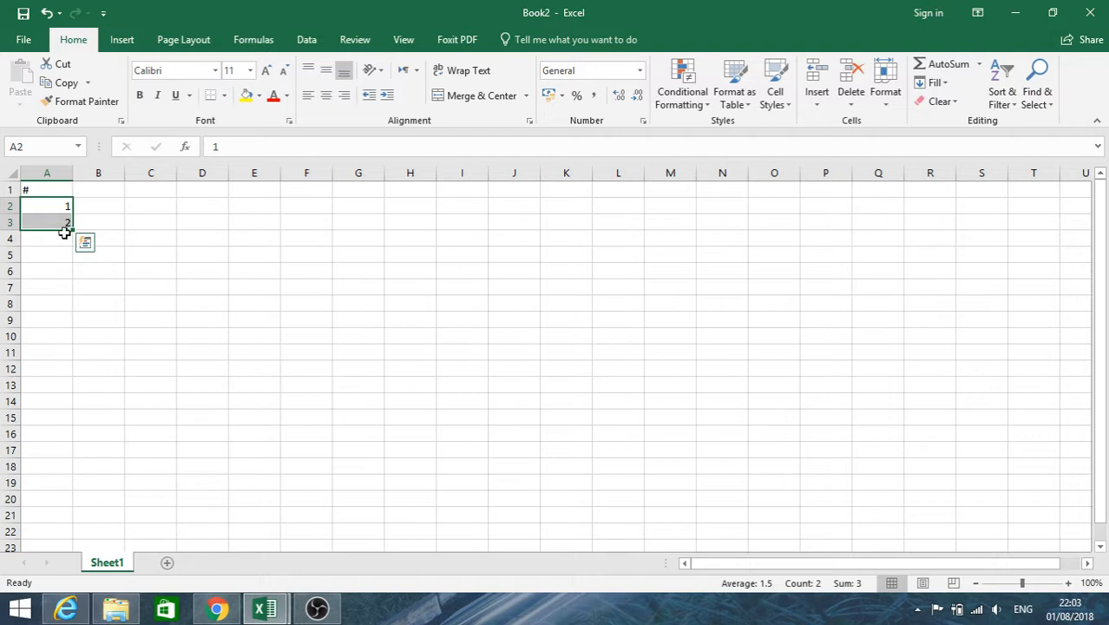
click(60, 305)
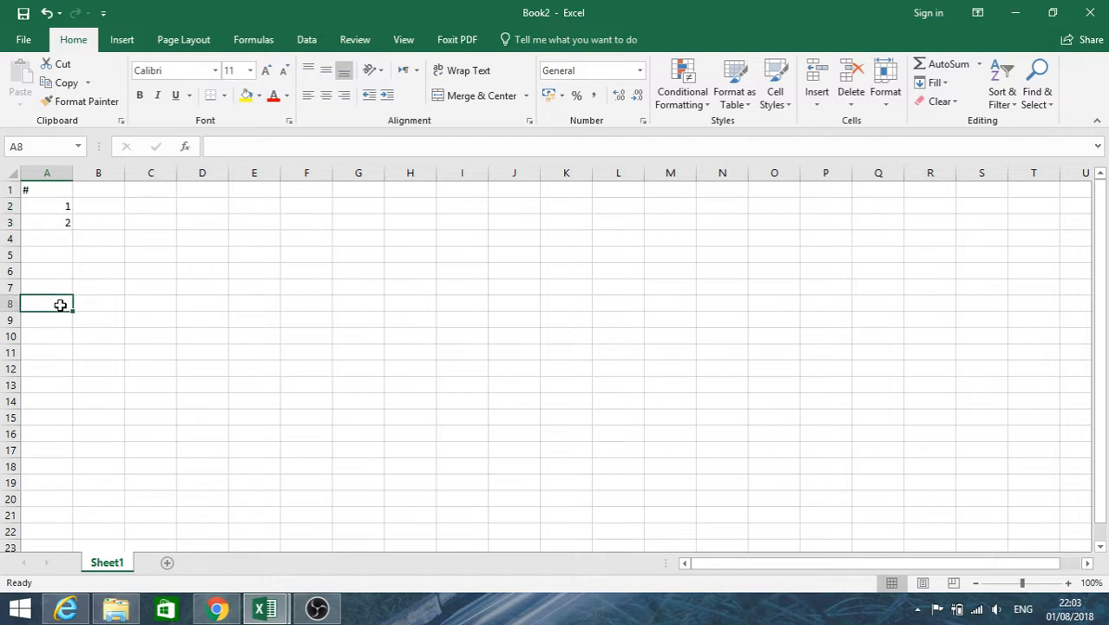
click(60, 210)
drag(60, 210, 59, 217)
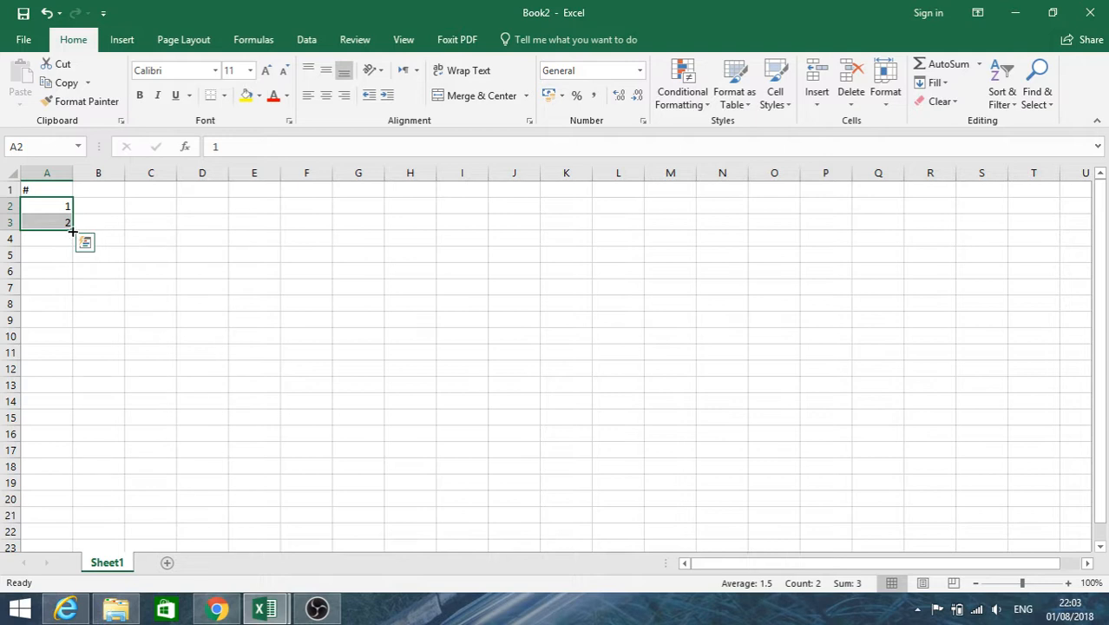
drag(73, 229, 67, 334)
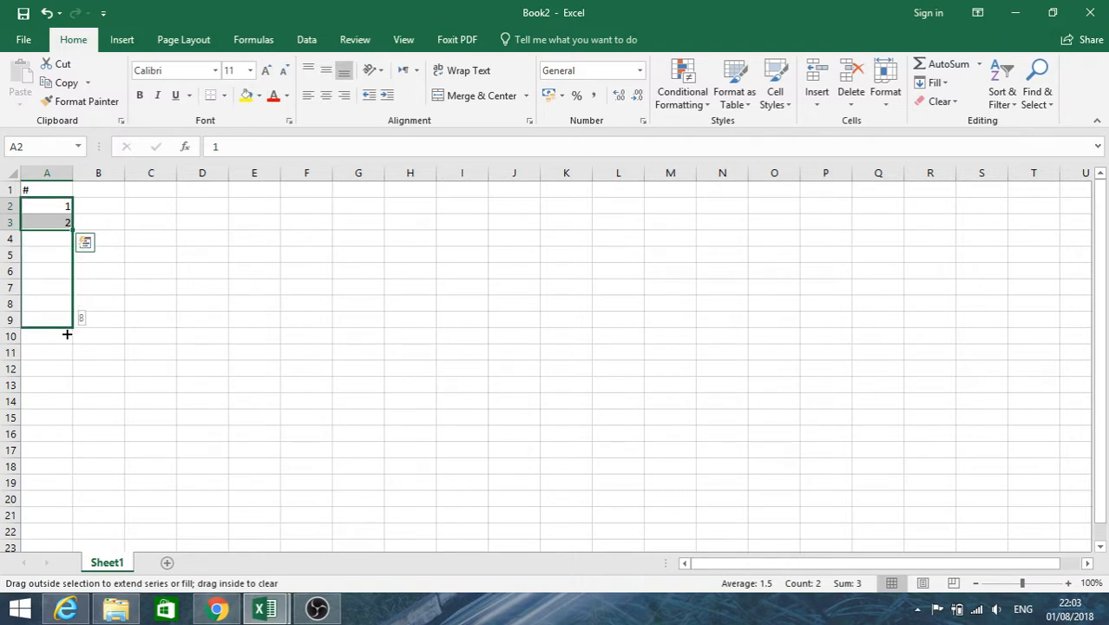
drag(67, 334, 68, 358)
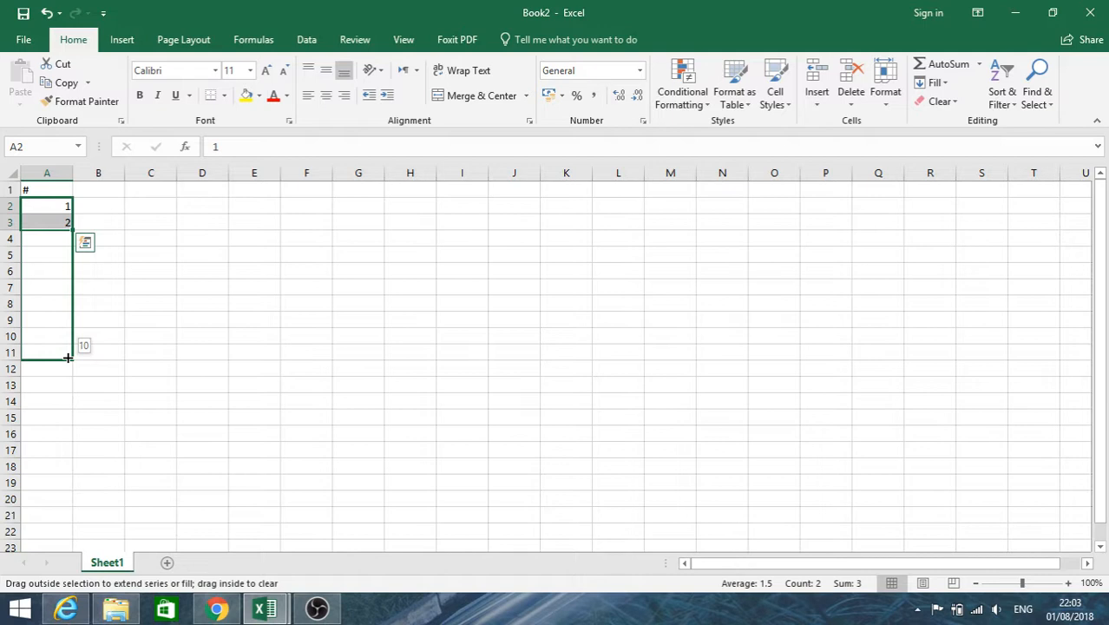
drag(67, 357, 67, 356)
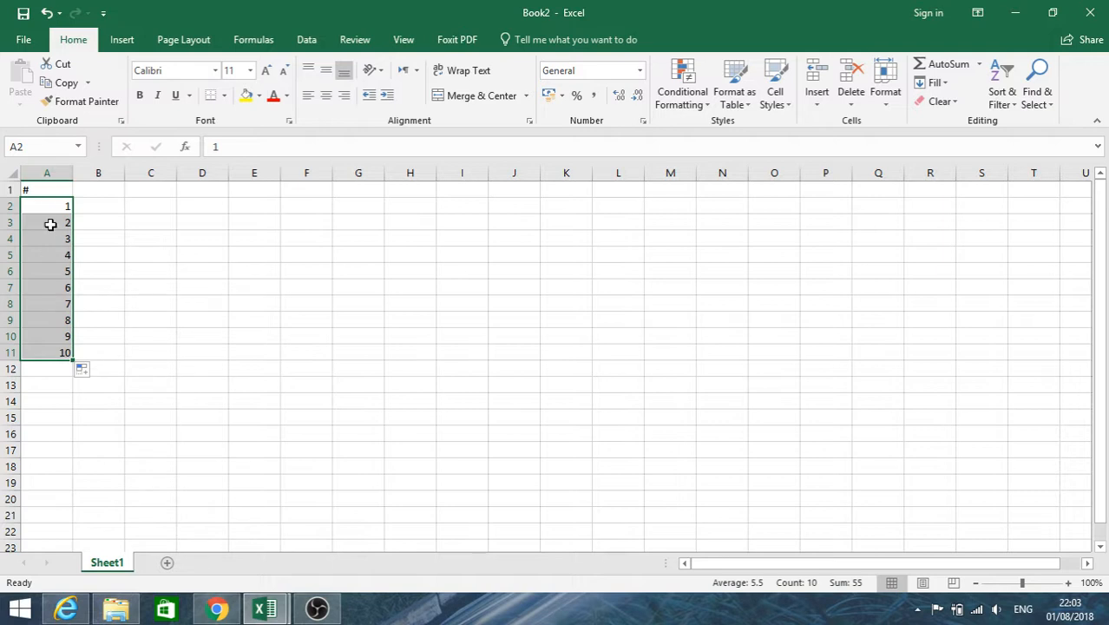
click(326, 95)
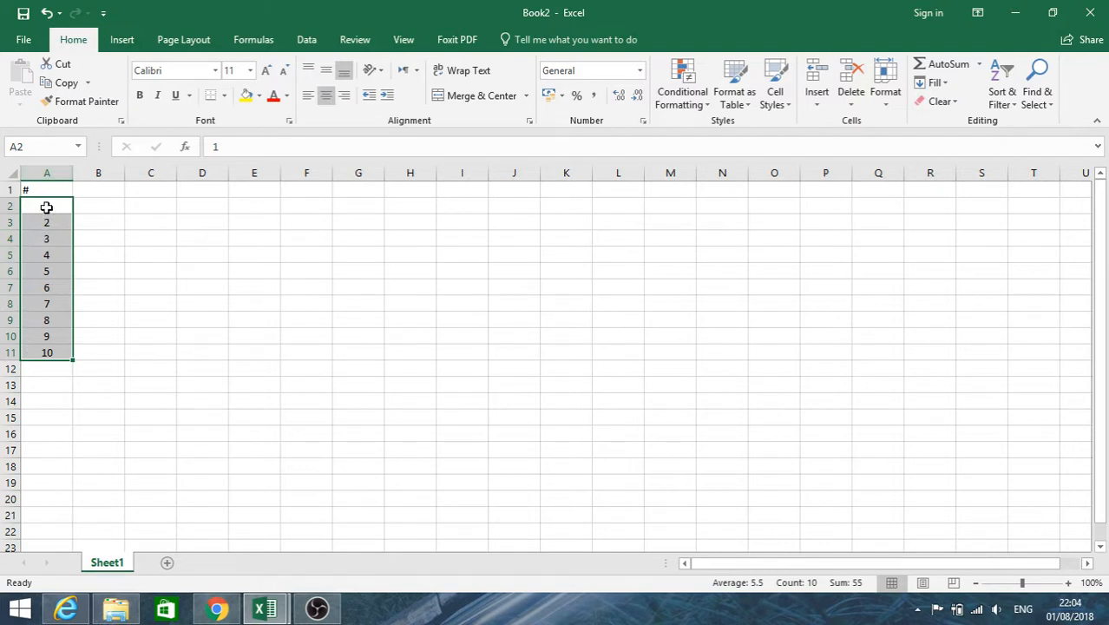
Enter the column heading Students in cell B1.
click(114, 190)
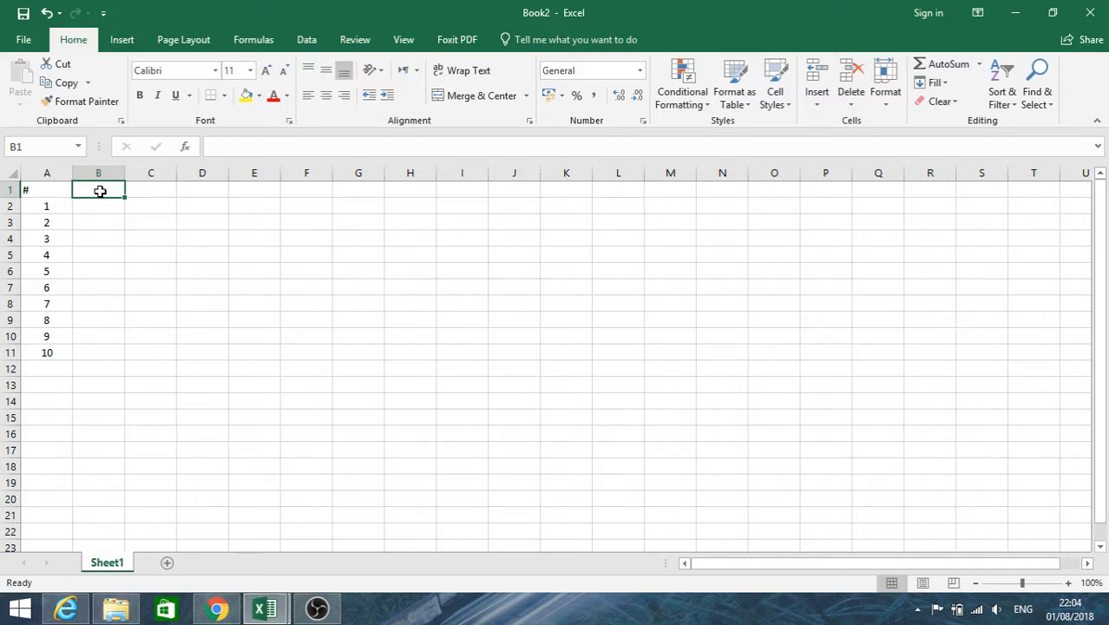
text(Student)
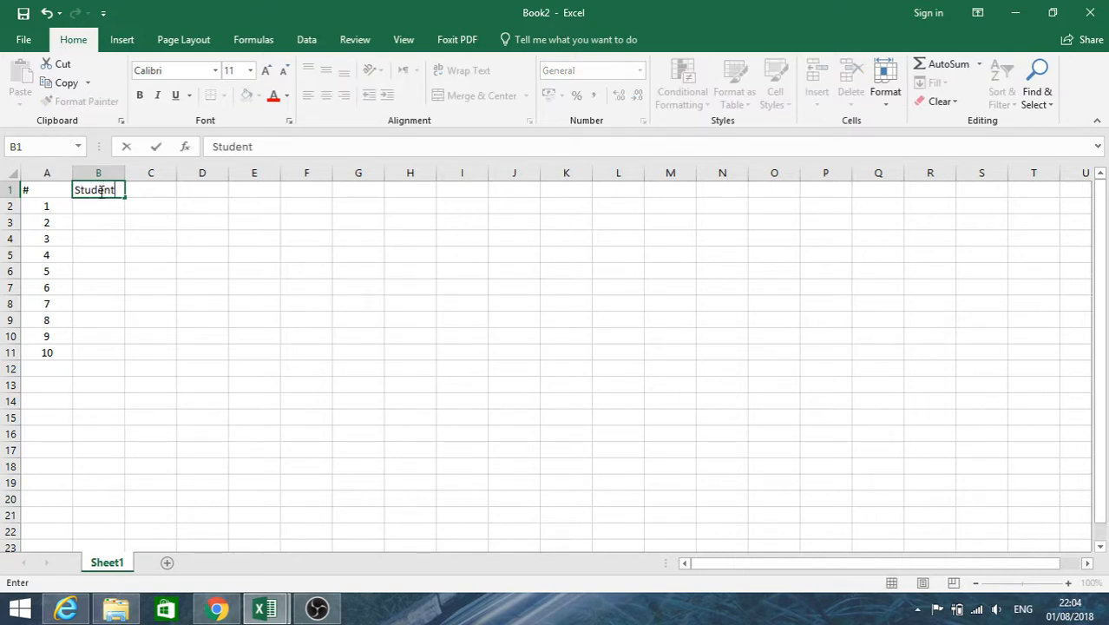
text(s#)
key(BackSpace)
key(Return)
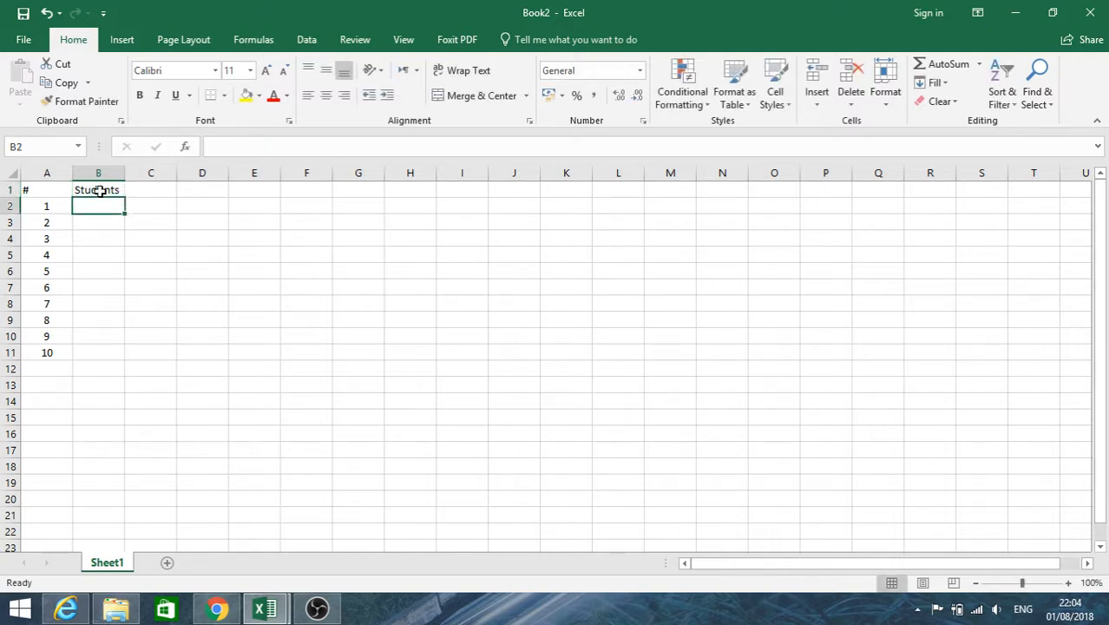
Enter the subject headings English, Maths and Writing in cells C1 to E1.
click(153, 191)
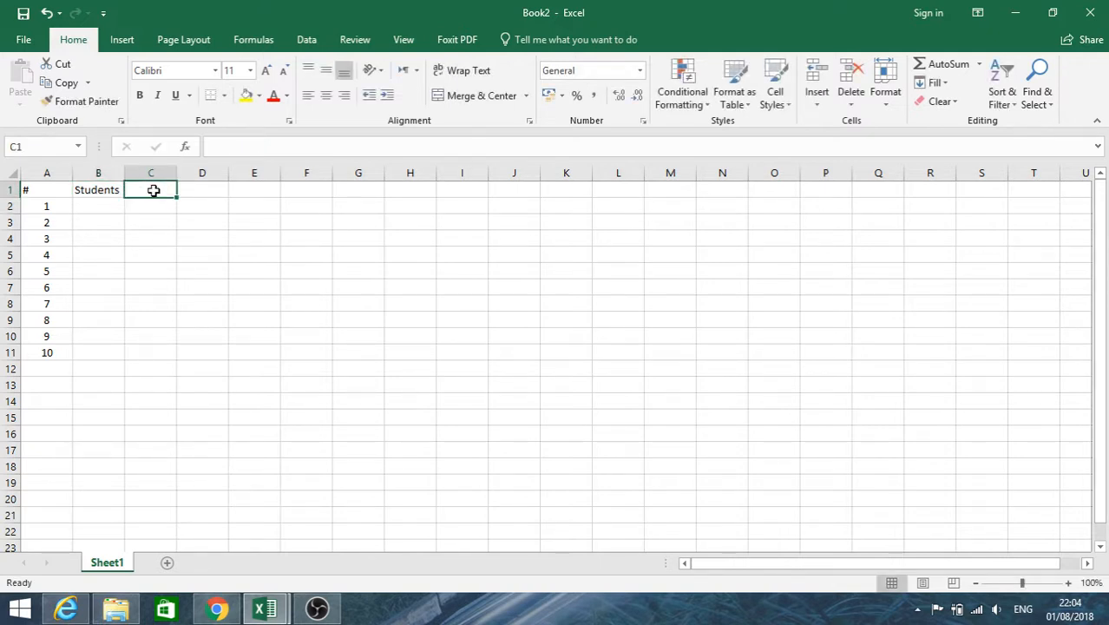
text(En)
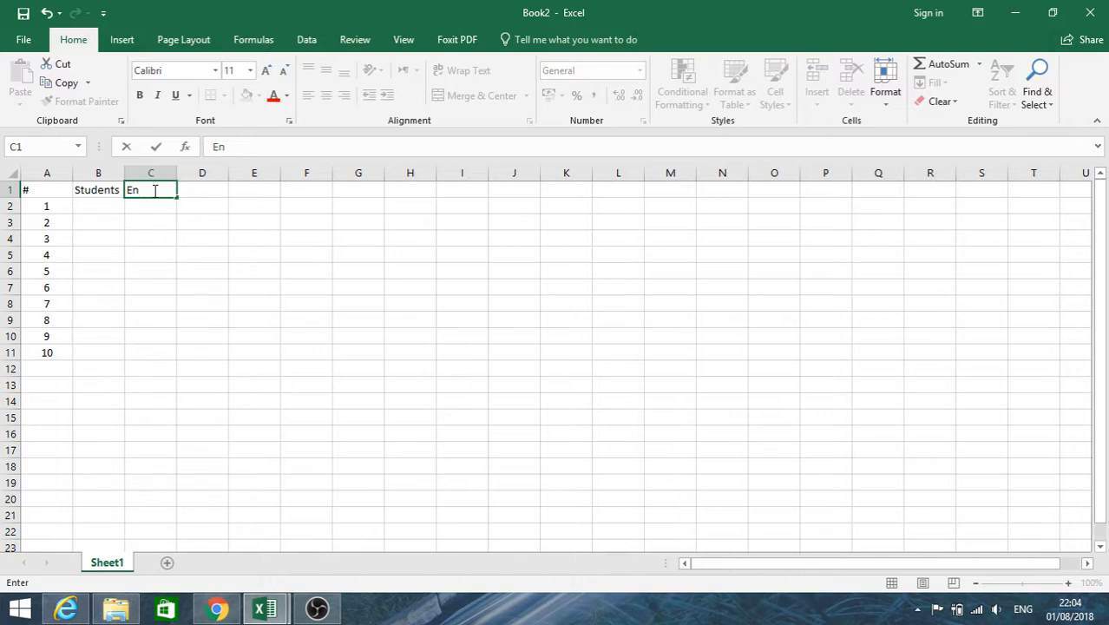
text(glish)
key(Tab)
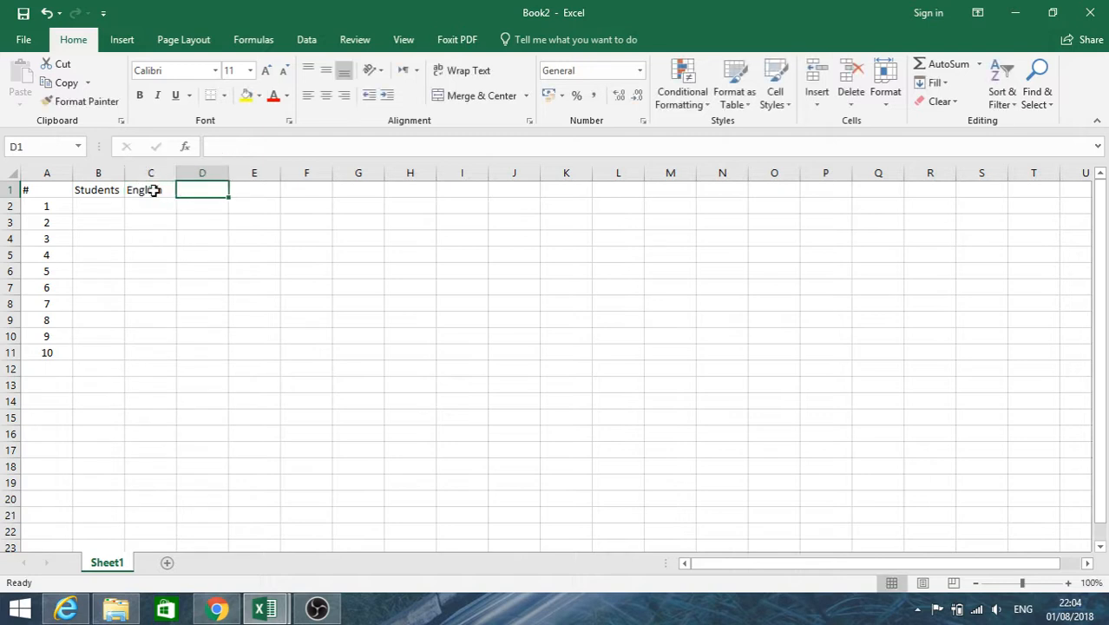
text(Maths)
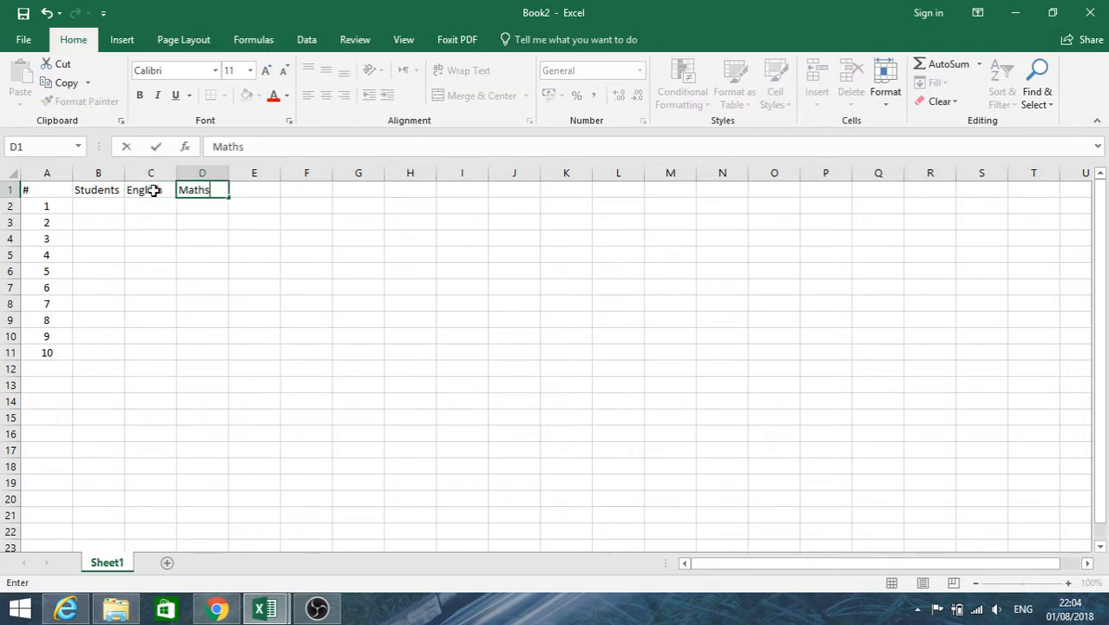
key(Tab)
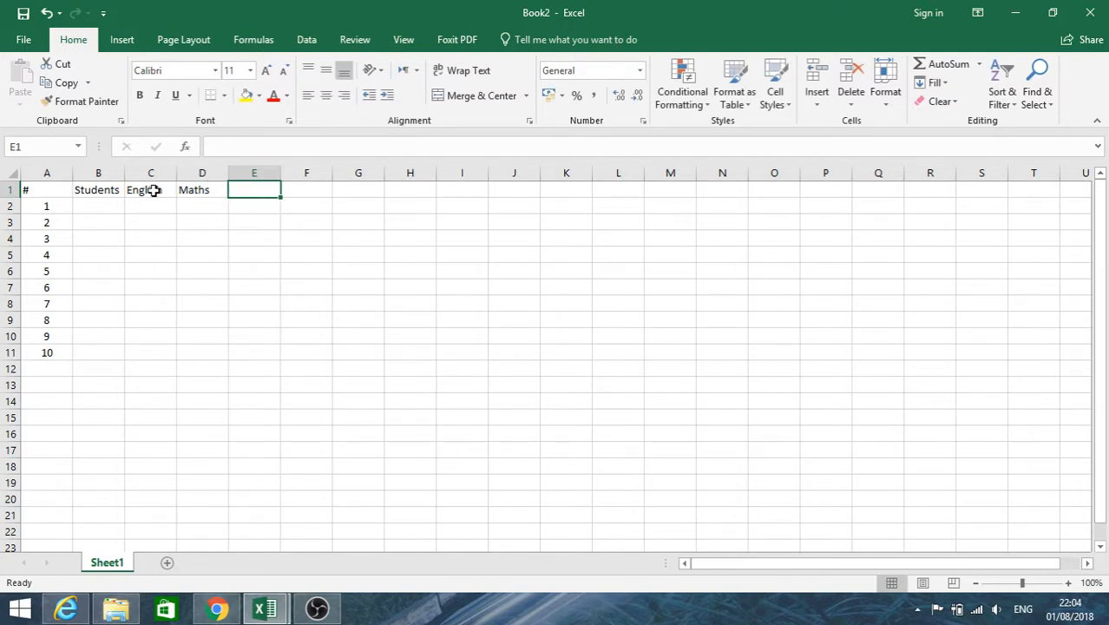
text(Writing)
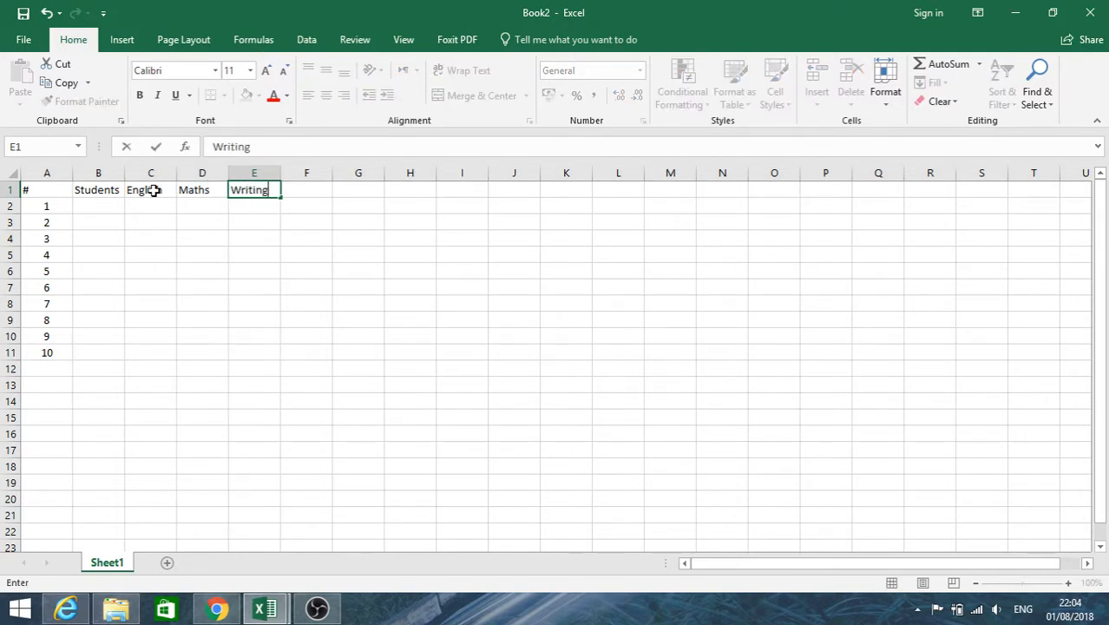
key(Return)
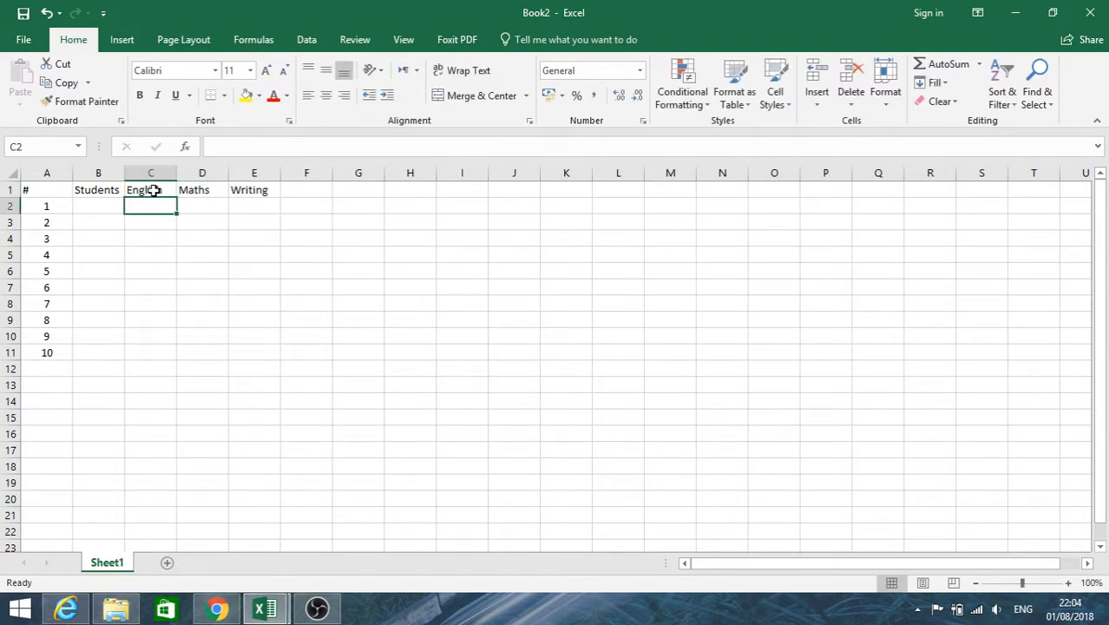
Add the column heading Total in cell F1.
click(311, 193)
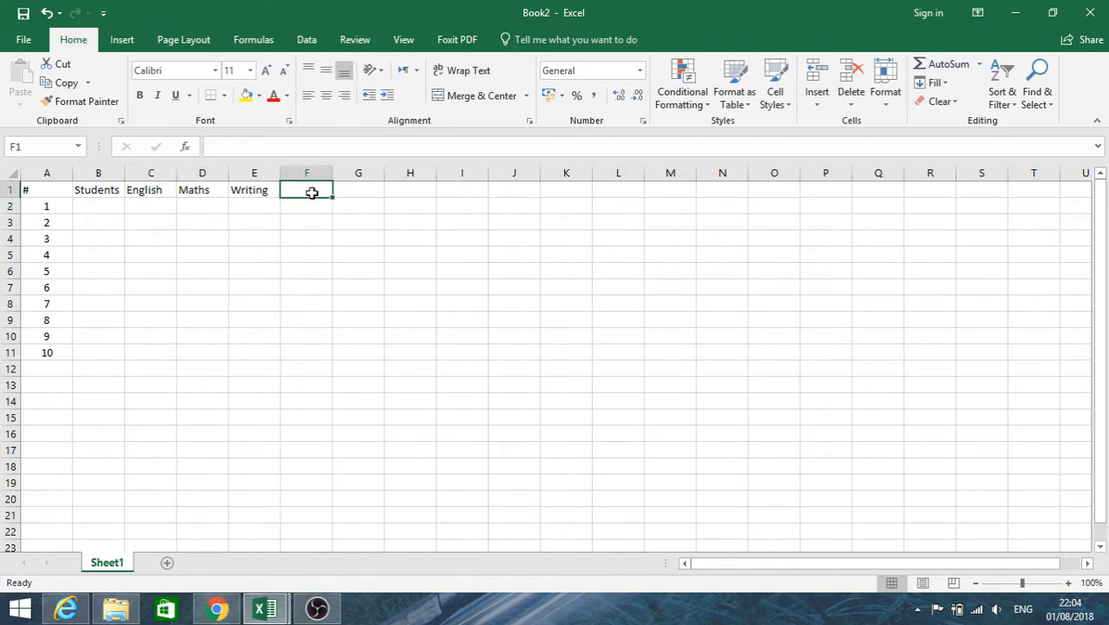
text(Tot)
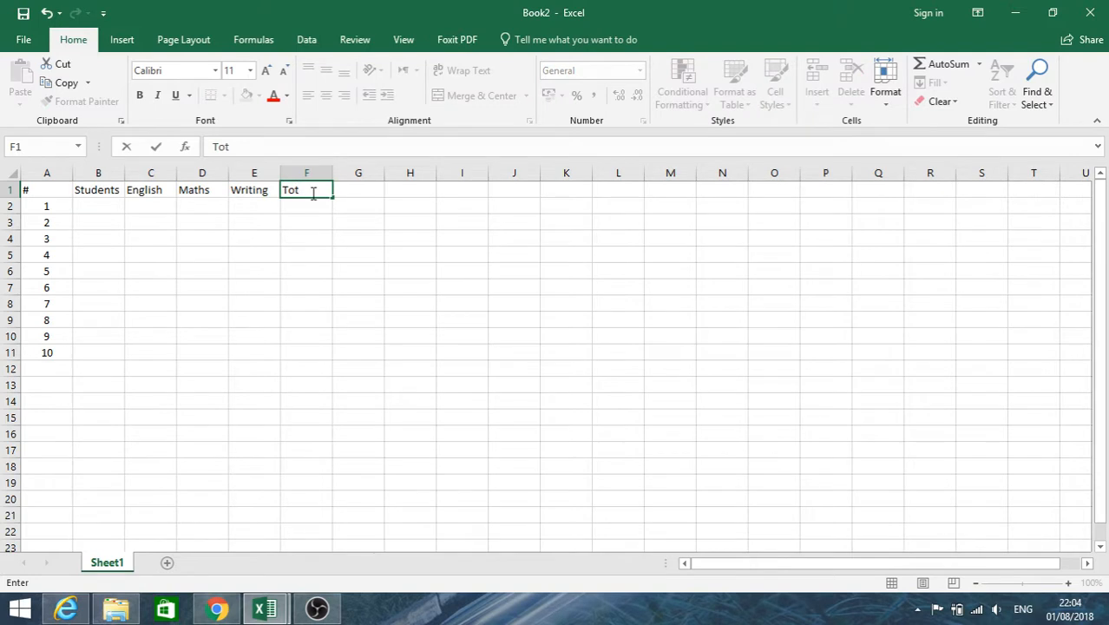
text(al)
key(Return)
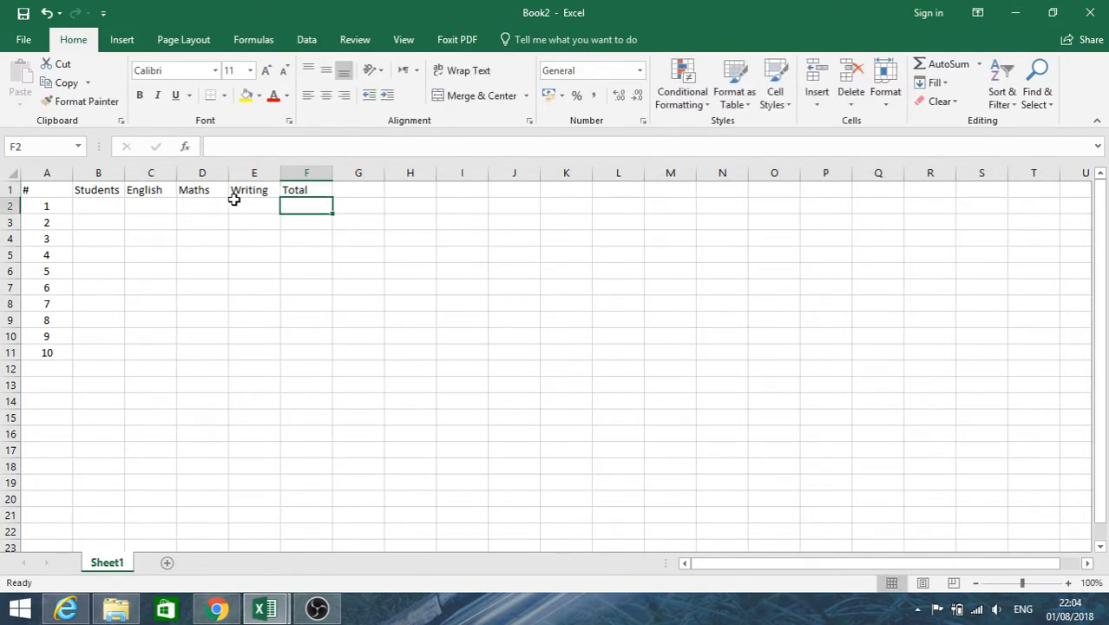
Enter 54, 75 and 97 in cells B2 to B4 of the Students column.
click(104, 205)
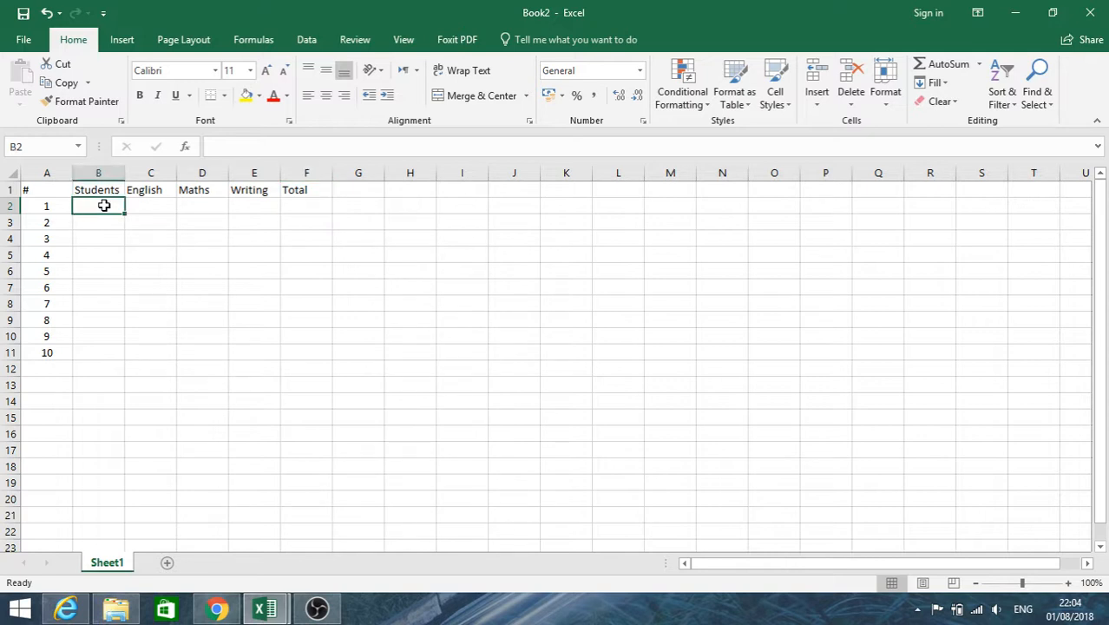
text(54)
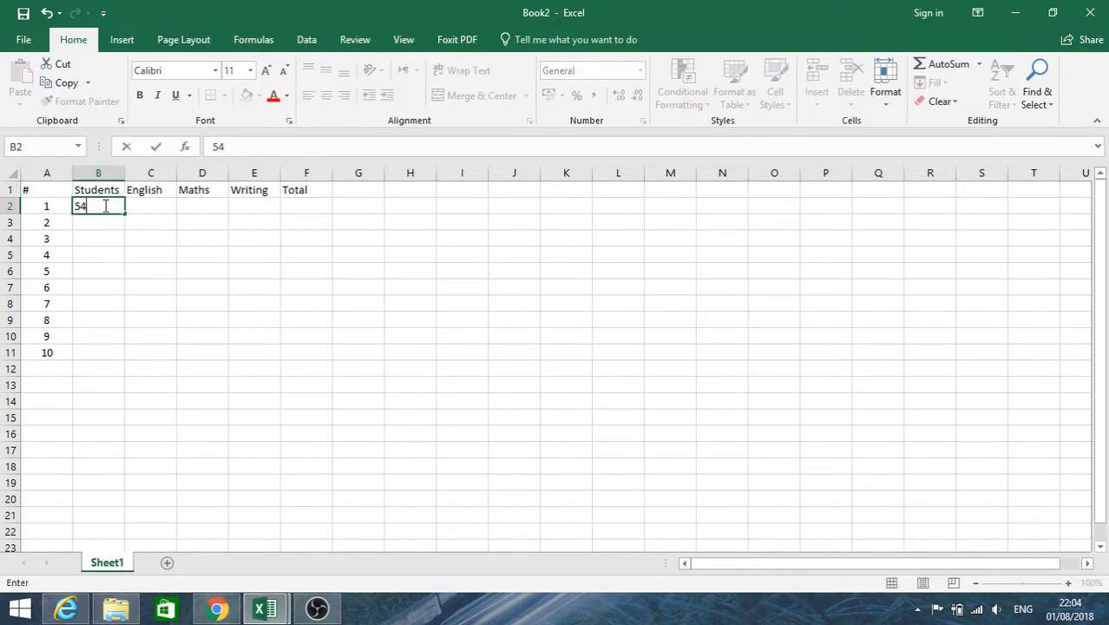
key(Return)
text(75)
key(Return)
text(97)
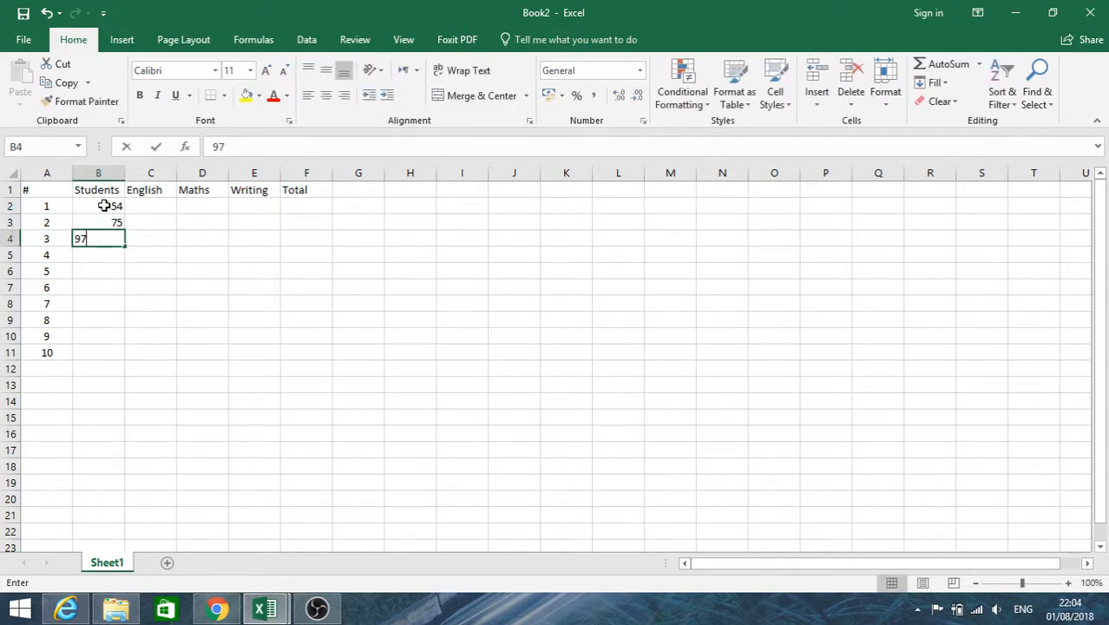
key(Return)
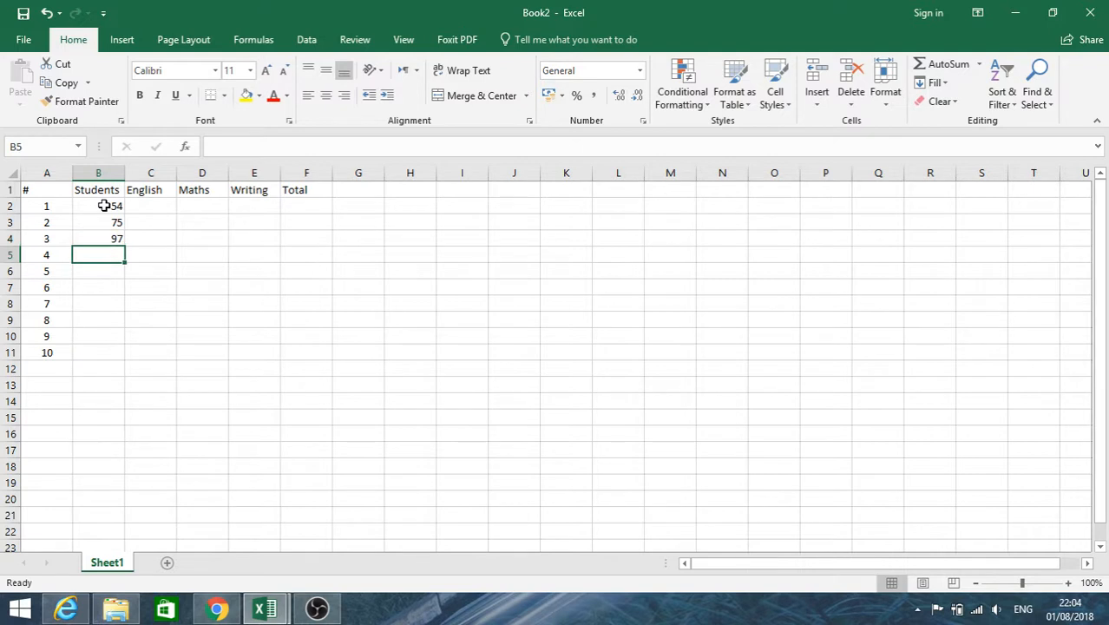
Enter four students' first names in cells B2 to B5, replacing the numbers in the Students column.
click(104, 206)
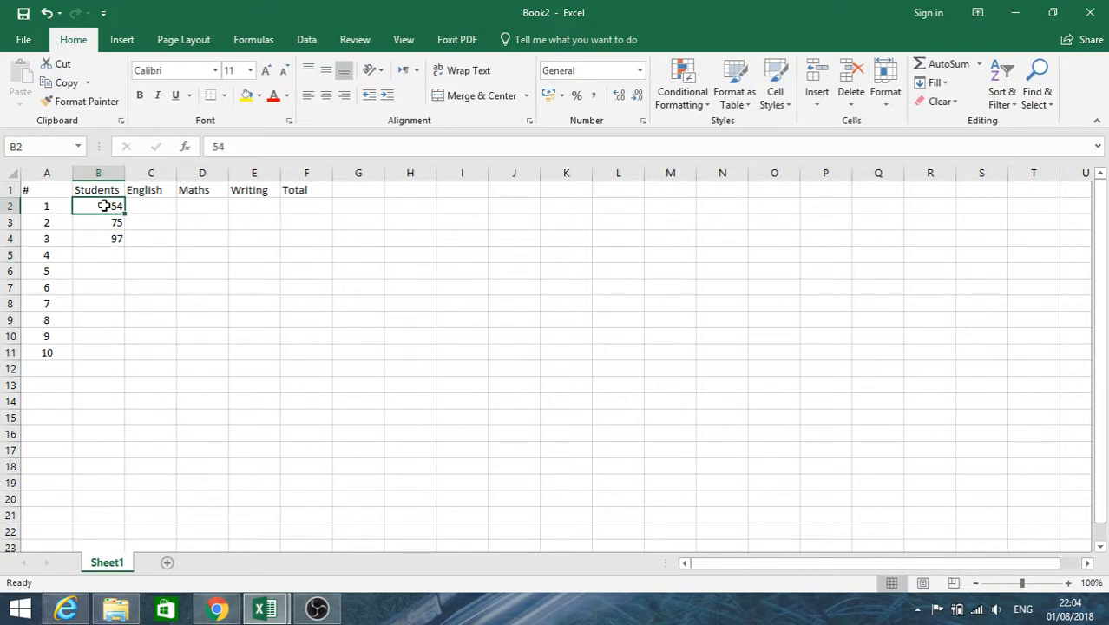
text(Lisa)
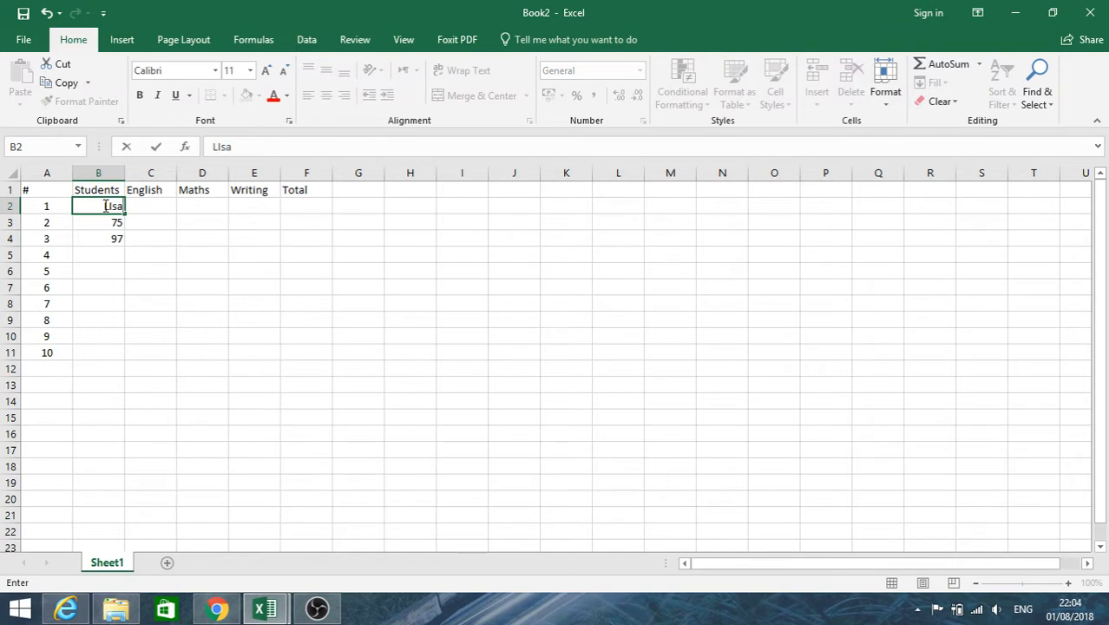
key(Return)
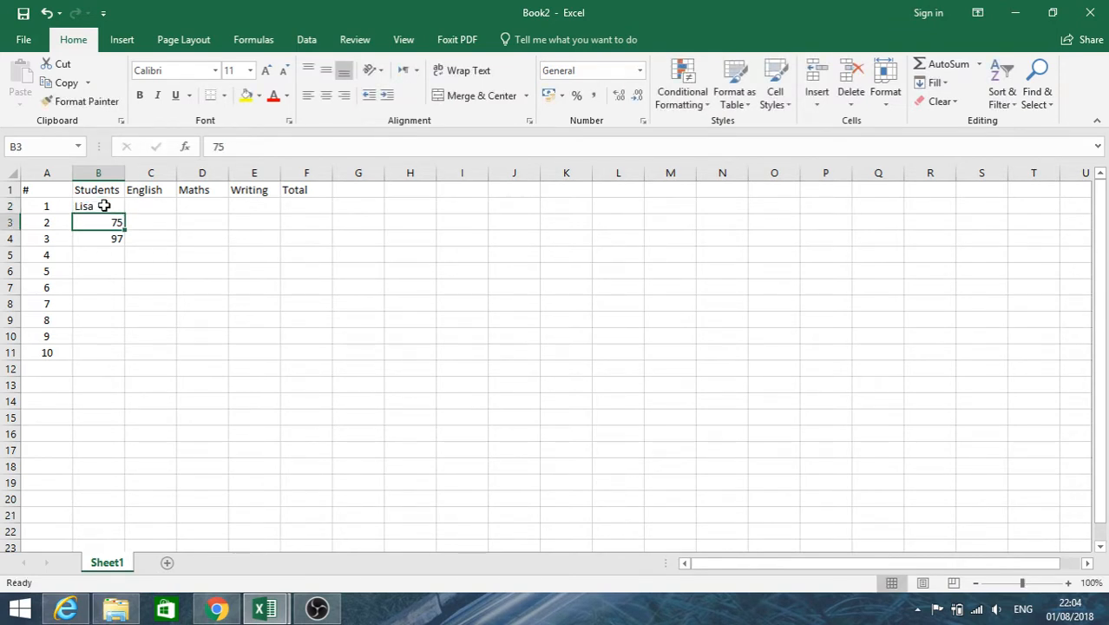
text(Joe)
key(Return)
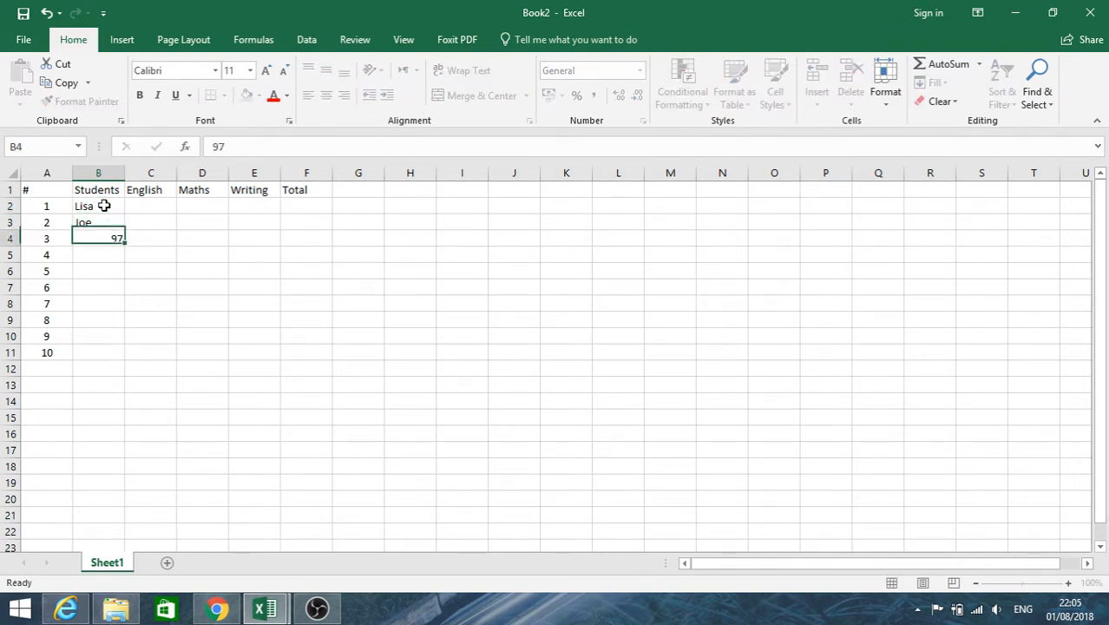
text(JOhn)
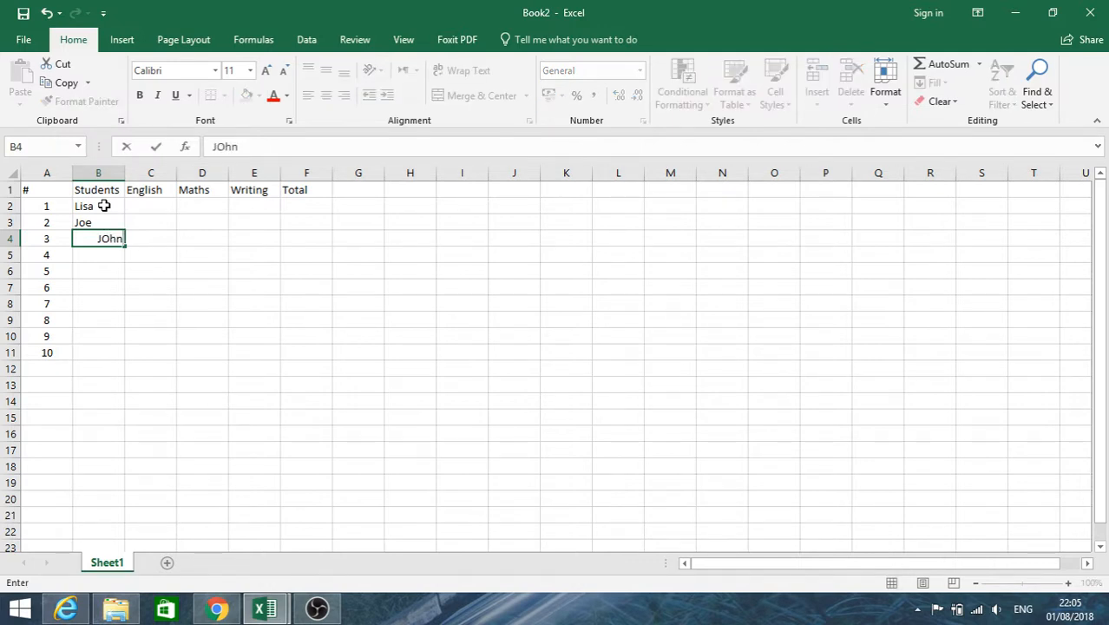
key(Return)
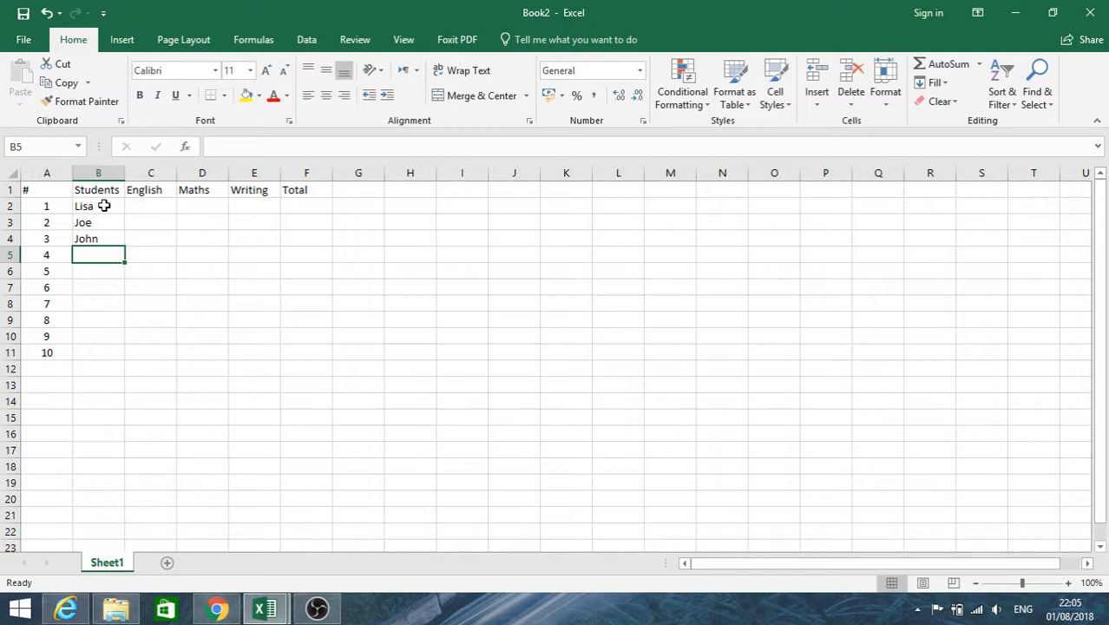
text(Ali)
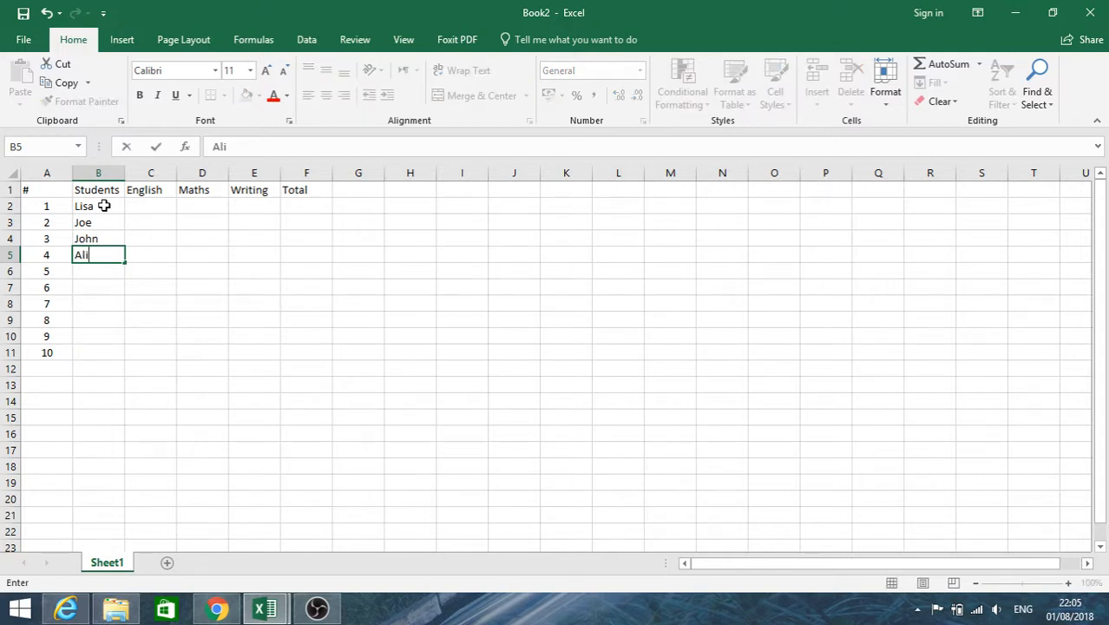
key(Return)
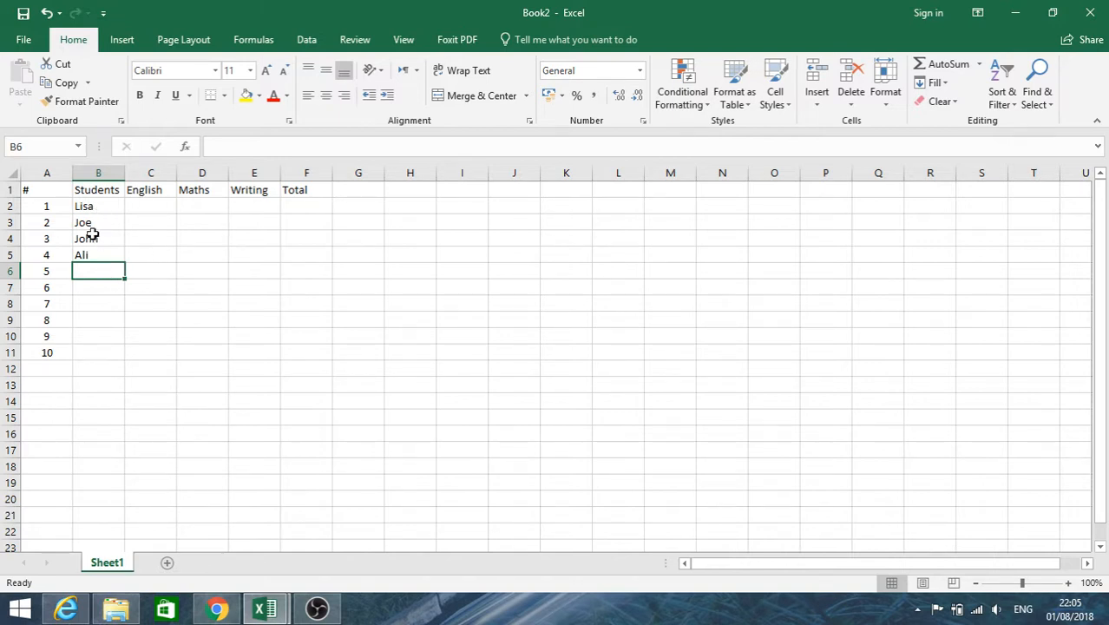
Enter the English scores 65, 86, 94 and 93 in cells C2 to C5.
click(153, 210)
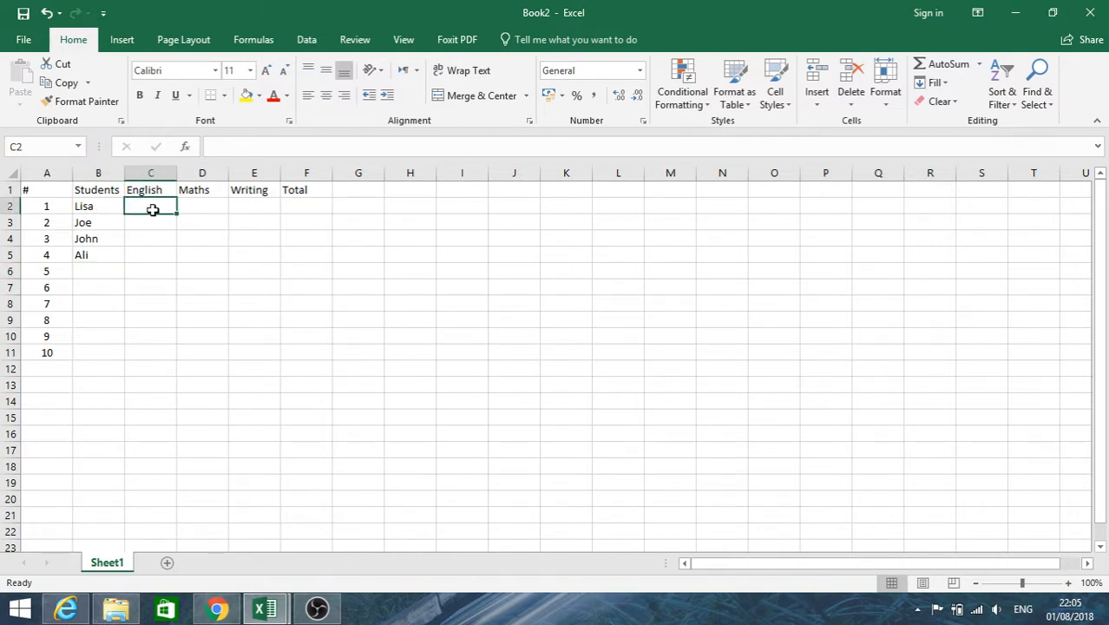
text(65)
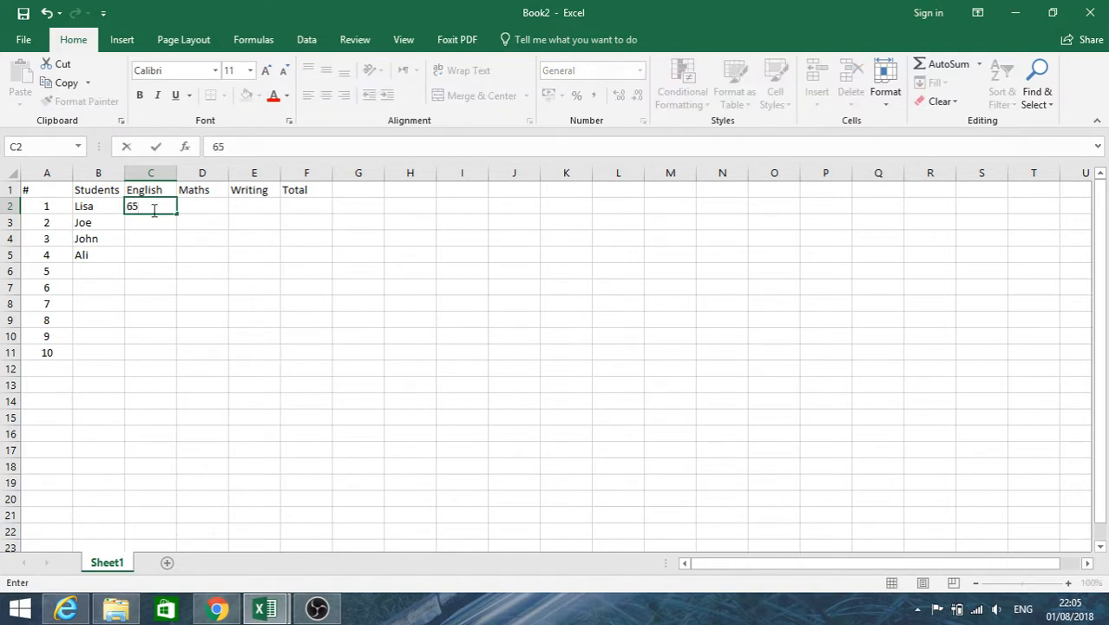
key(Return)
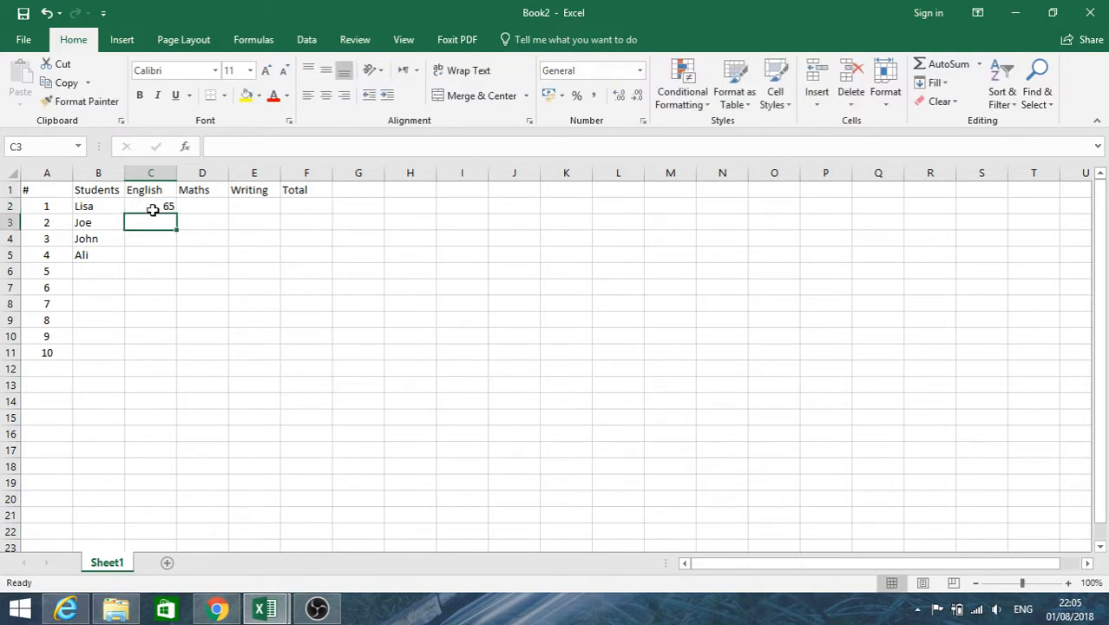
text(86)
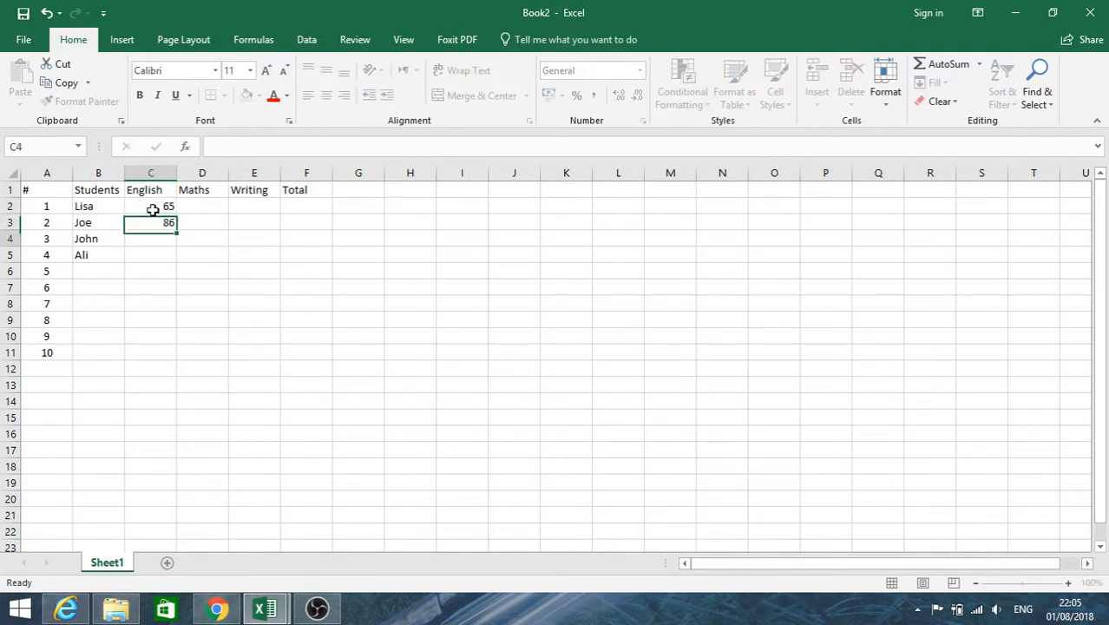
key(Return)
text(94)
key(Return)
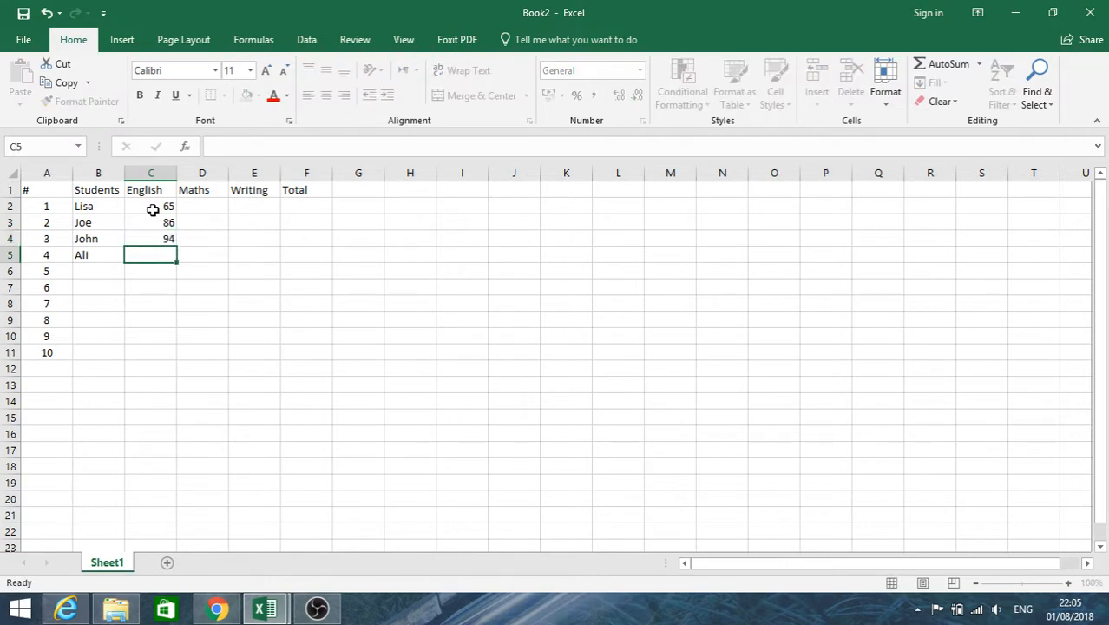
text(93)
key(Return)
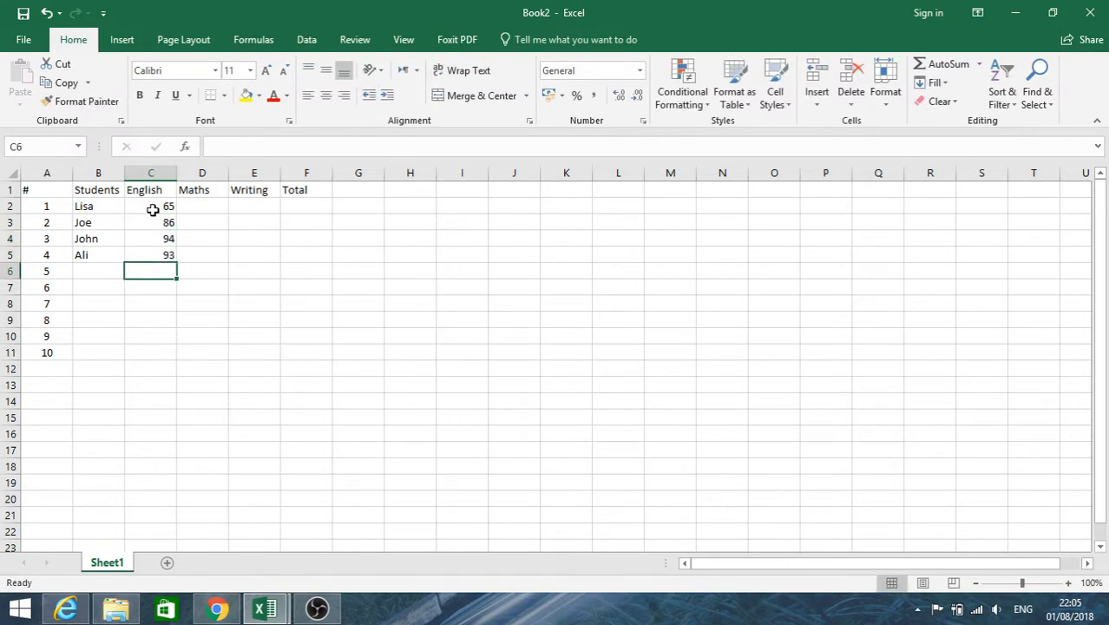
Enter the Maths scores 65, 85, 97 and 56 in cells D2 to D5.
click(196, 203)
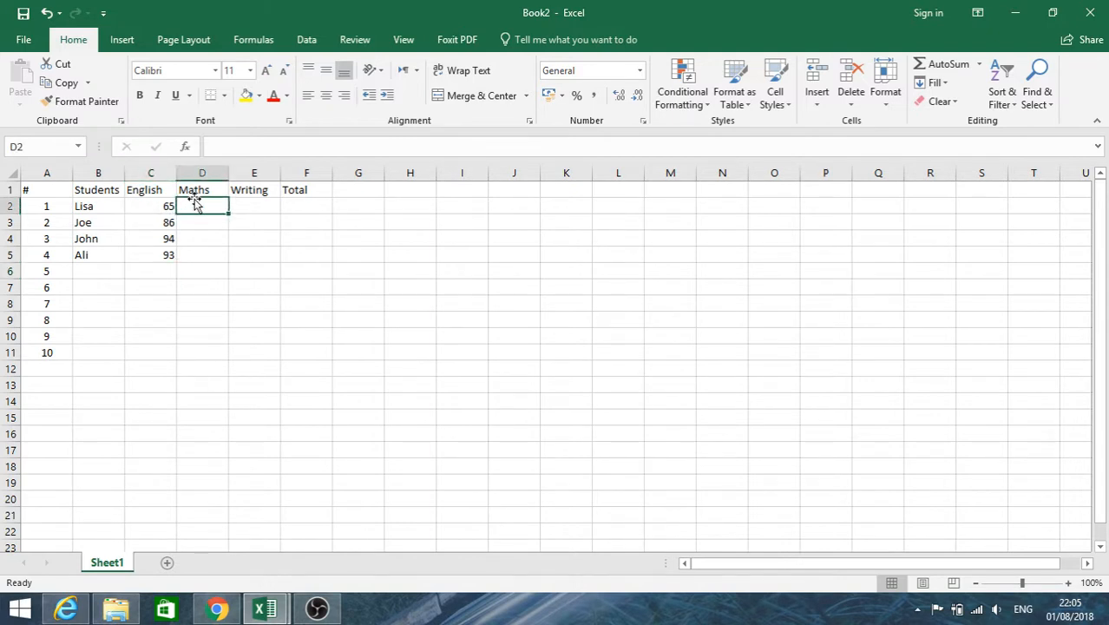
text(65)
key(Return)
text(85)
key(Return)
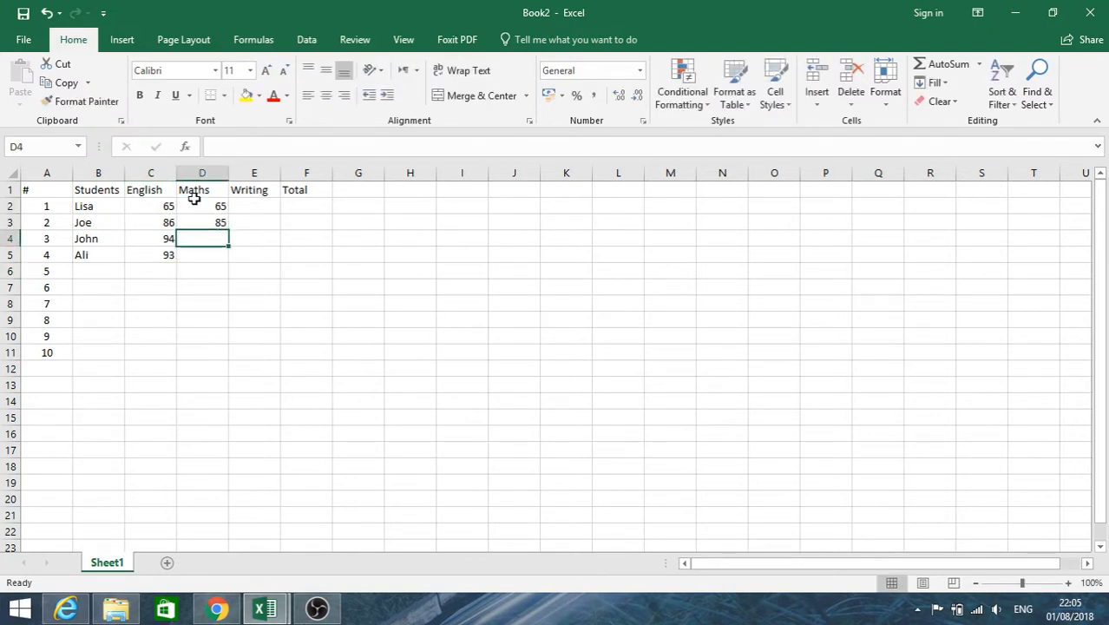
text(97)
key(Return)
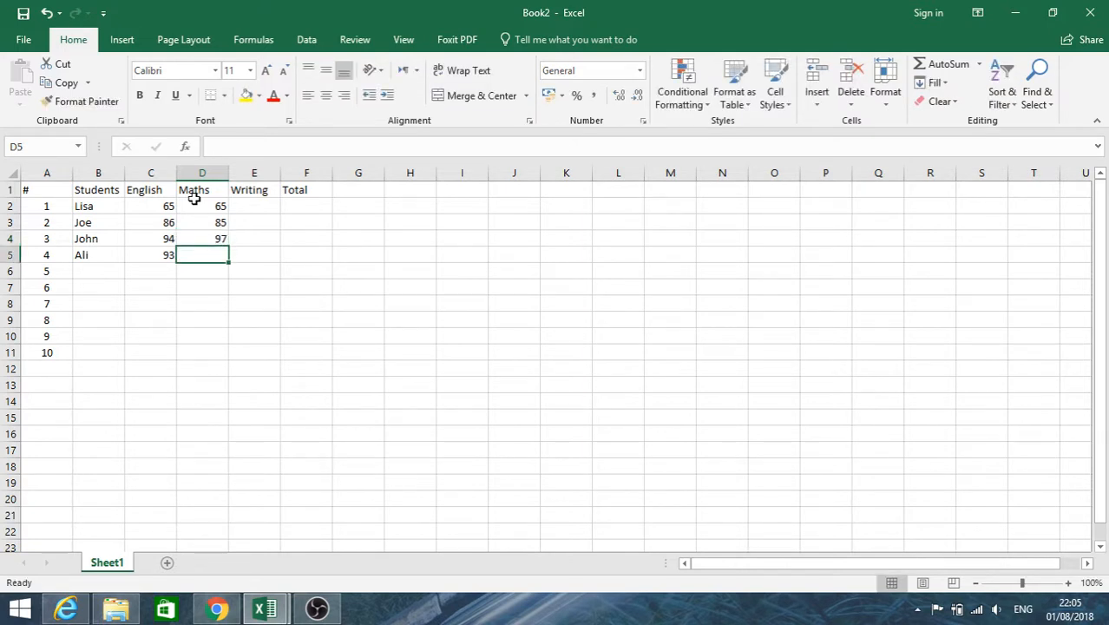
text(56)
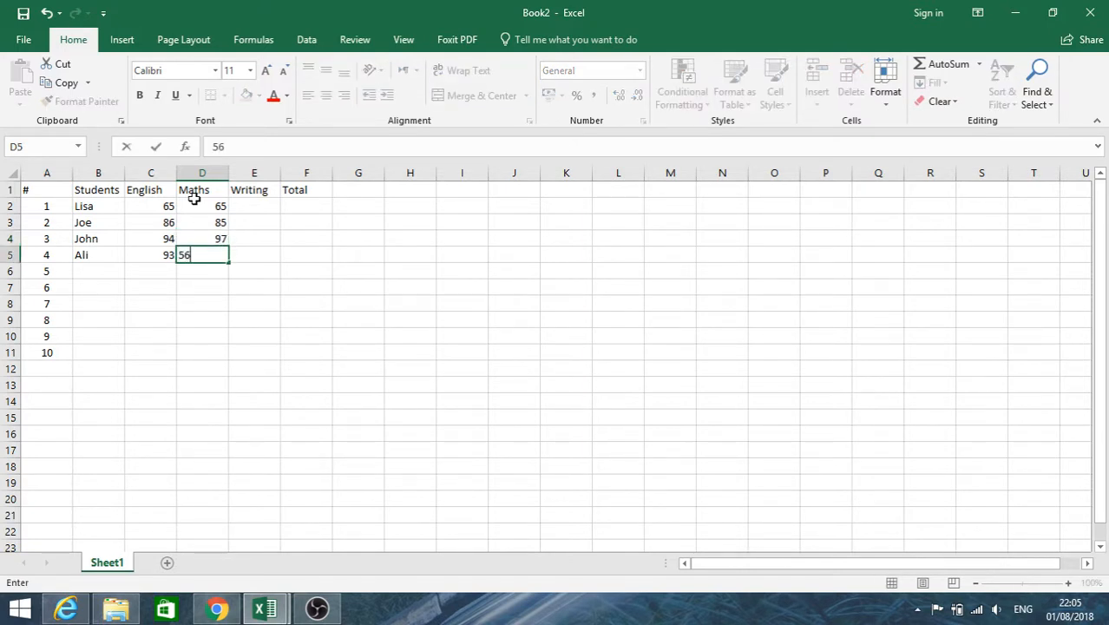
key(Return)
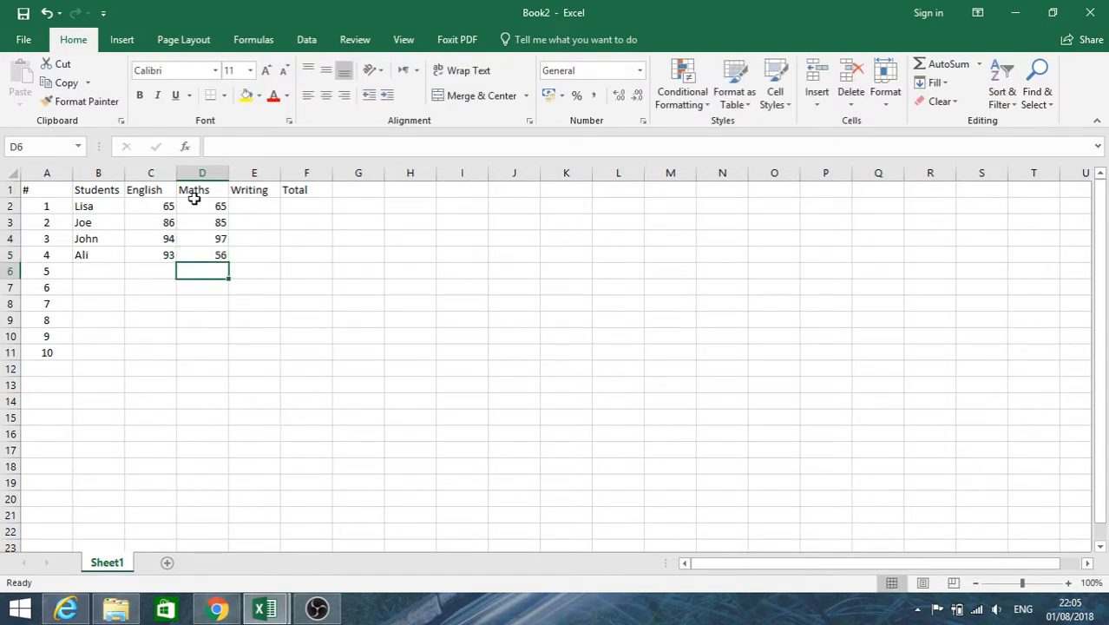
Enter the Writing scores 43, 86 and 75 in cells E3 to E5.
click(248, 208)
key(Return)
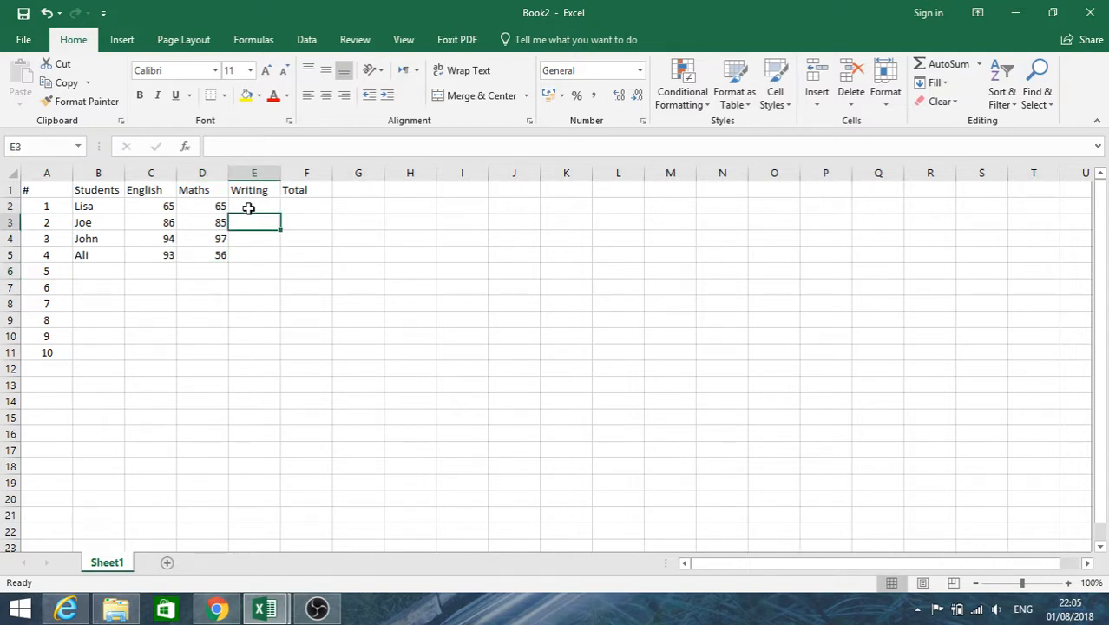
text(43)
key(Return)
text(86)
key(Return)
text(75)
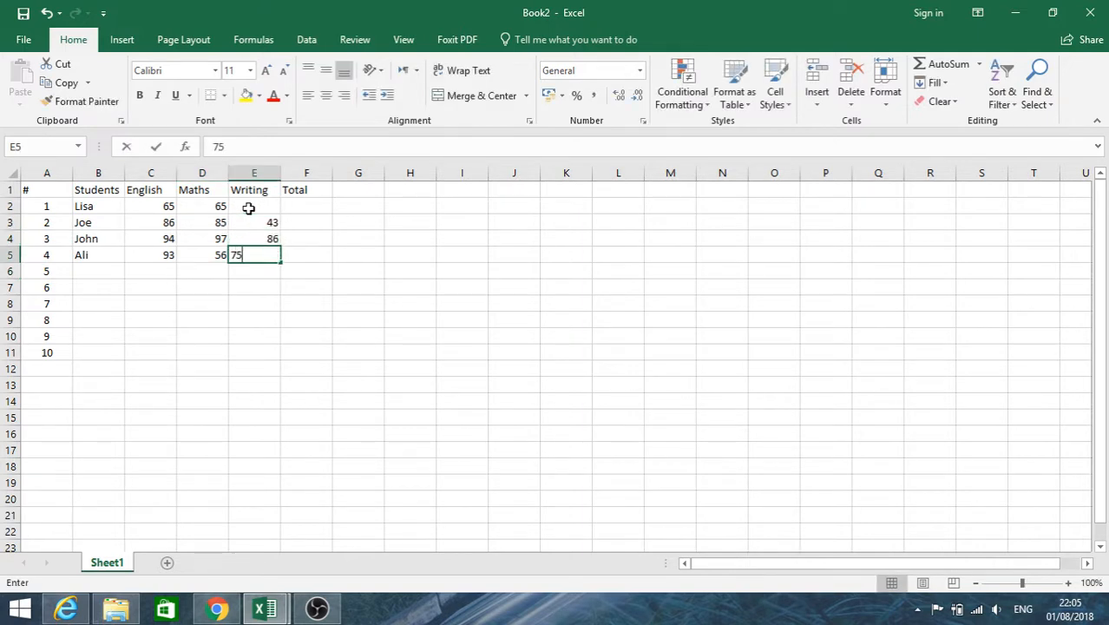
key(Return)
Fill in the first student's missing Writing score in cell E2 with 98.
key(Up)
key(Up)
key(Up)
key(Up)
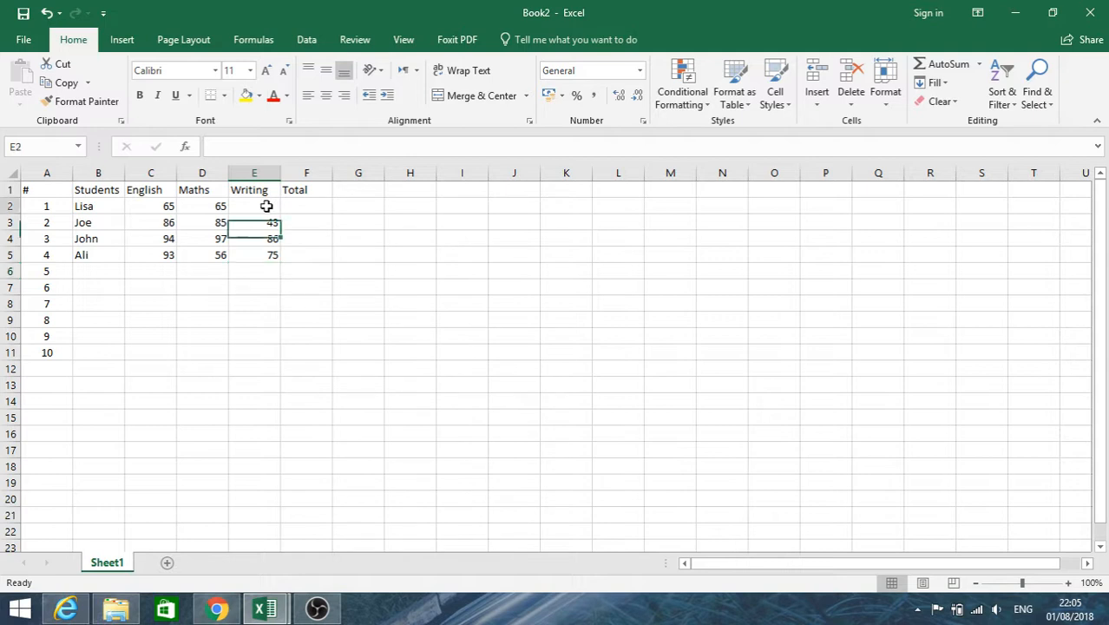
text(98)
key(Return)
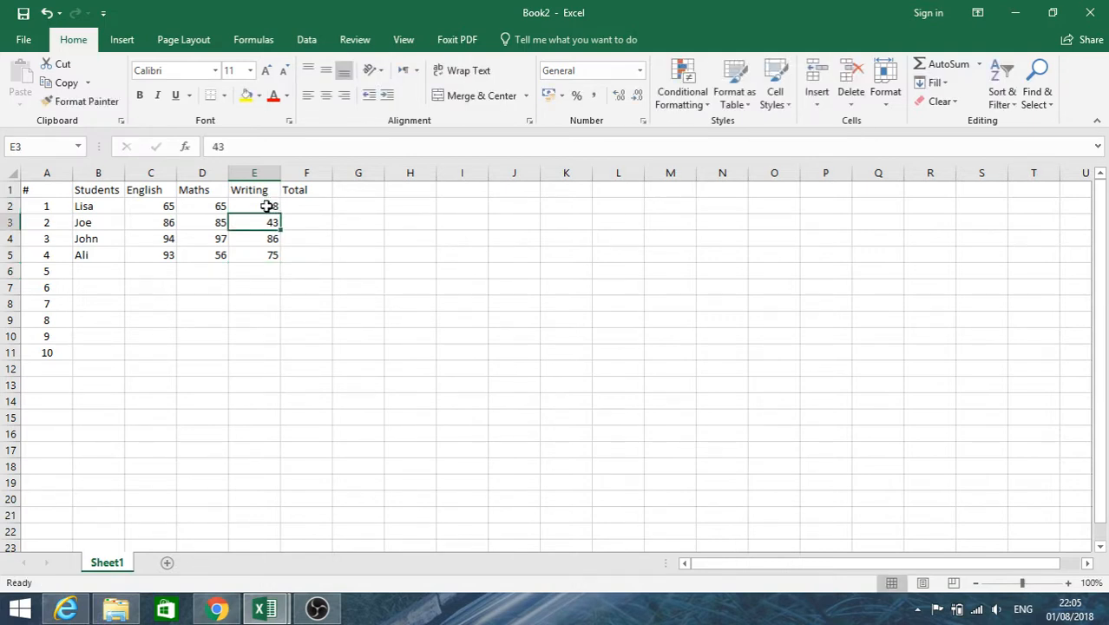
click(308, 208)
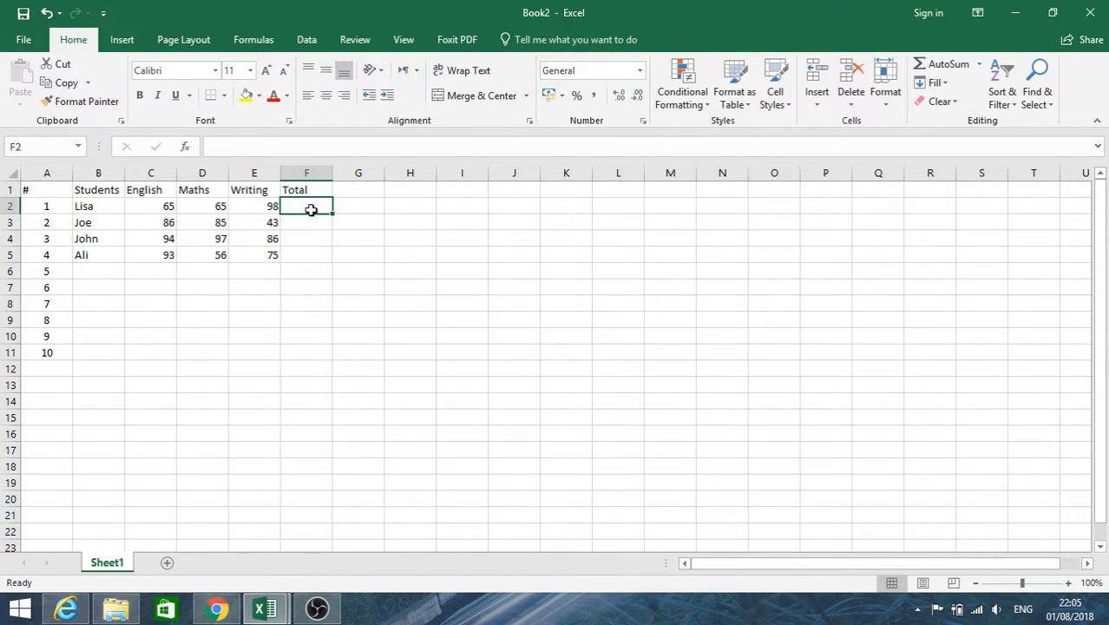
click(256, 205)
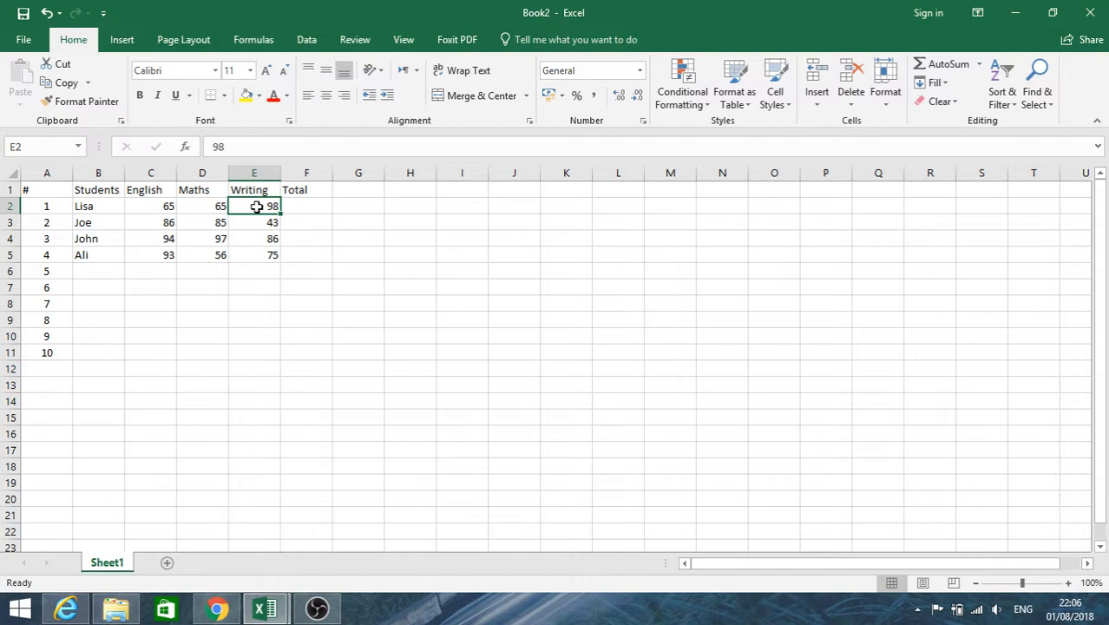
click(163, 206)
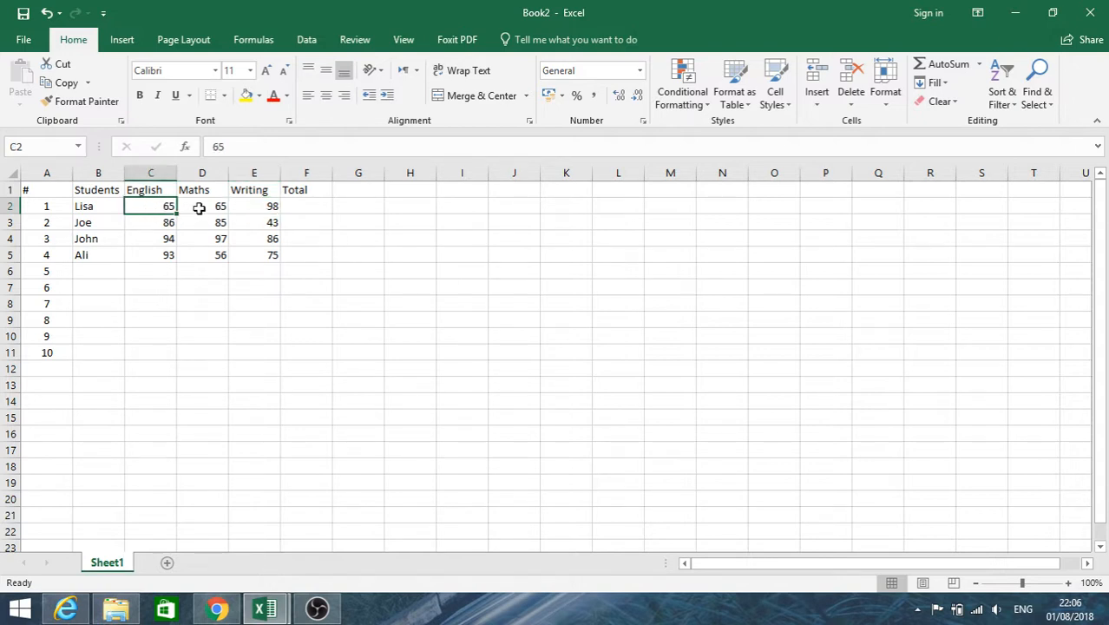
click(200, 205)
click(203, 227)
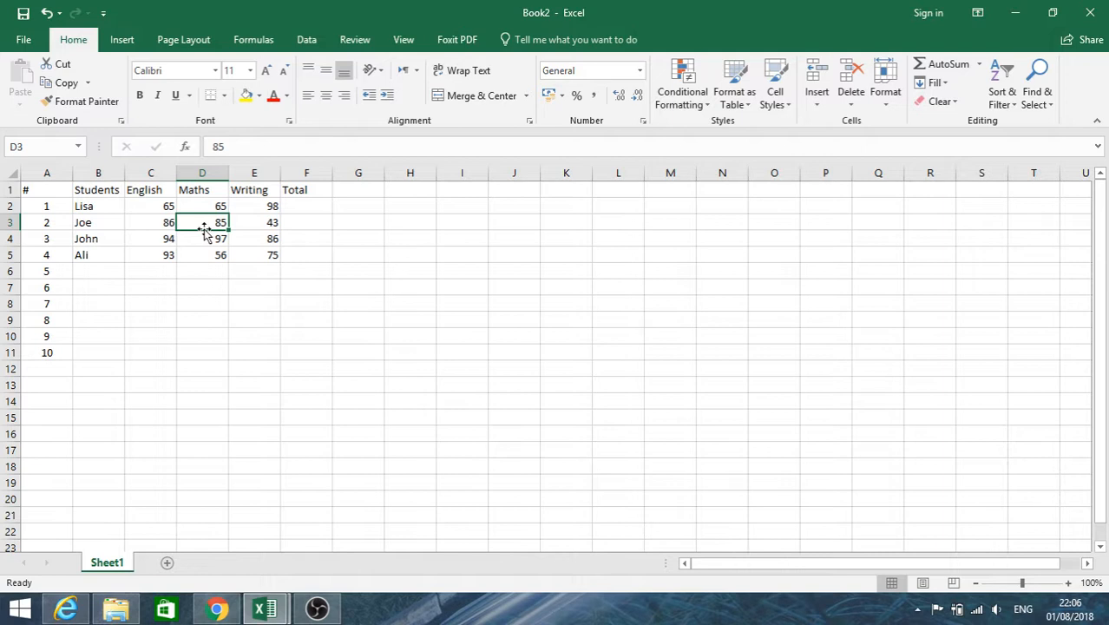
Total the first student's scores in cell F2 with AutoSum over C2:E2.
click(309, 209)
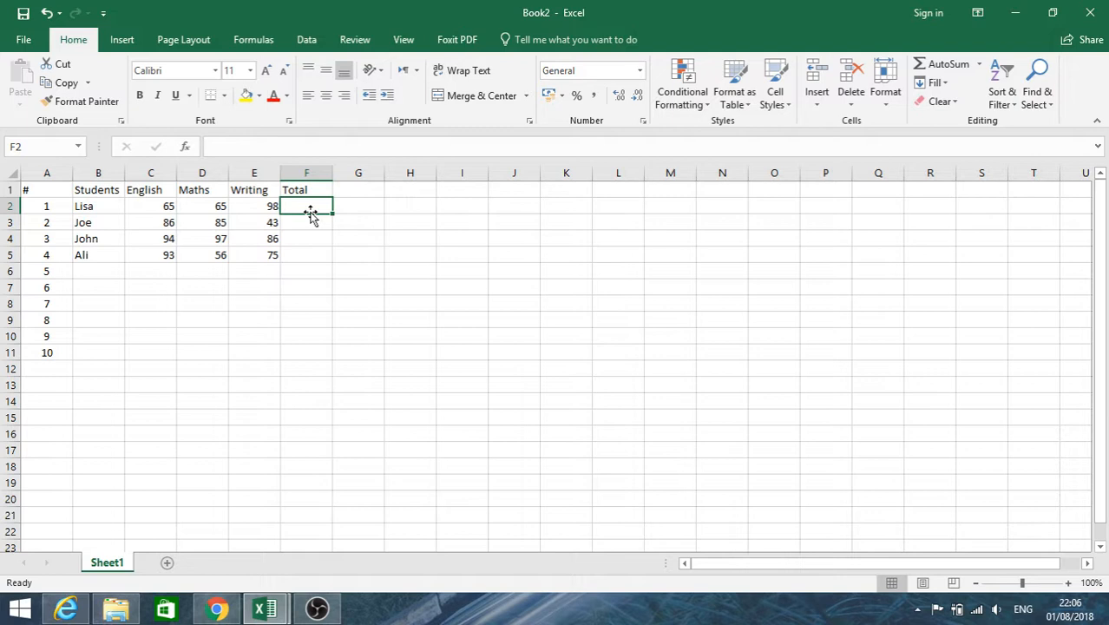
click(956, 65)
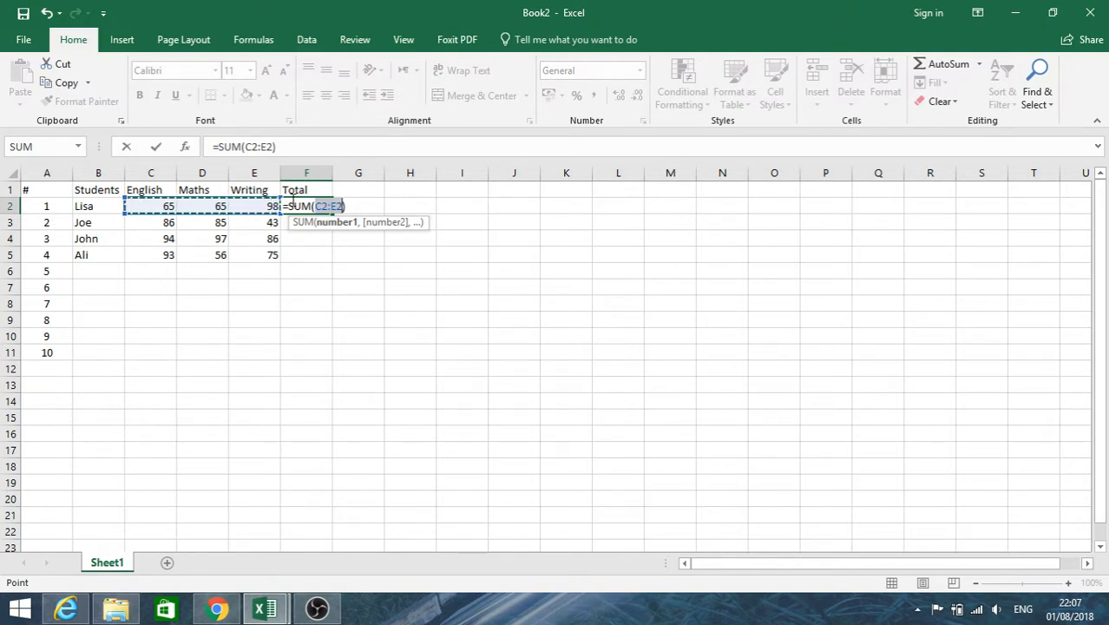
key(Return)
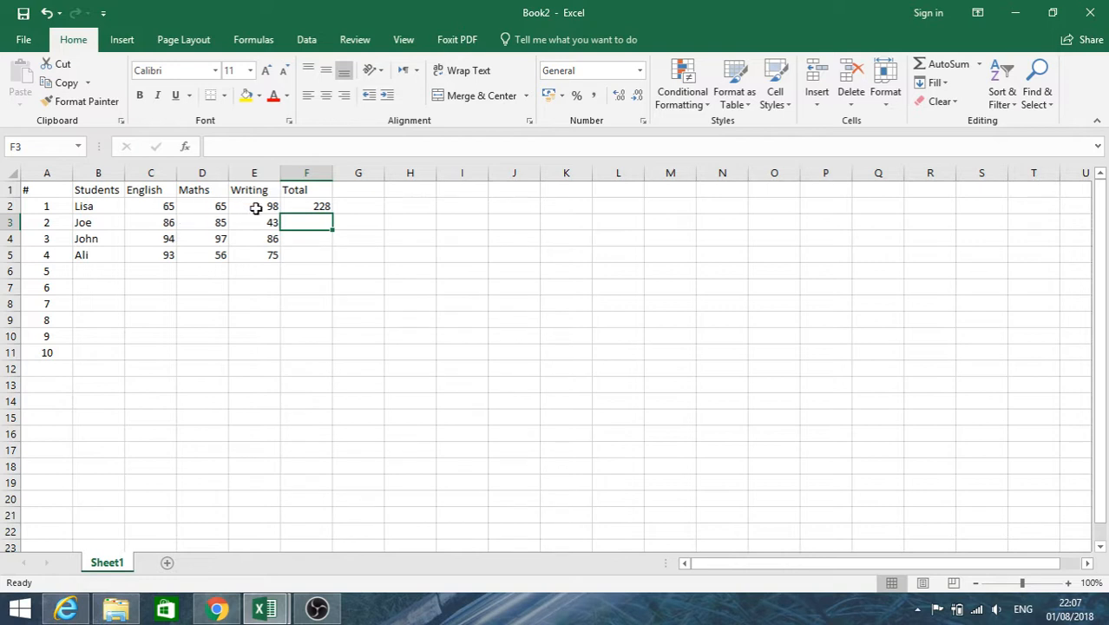
Fill the sum formula from F2 down through F5 to total the remaining students' scores.
click(322, 206)
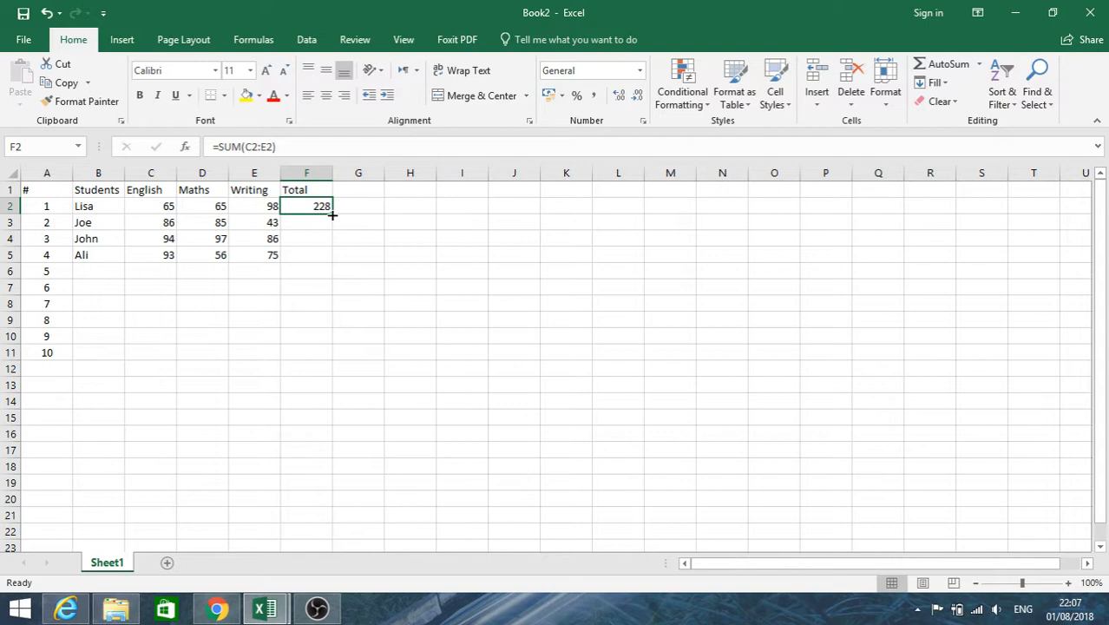
drag(332, 214, 328, 262)
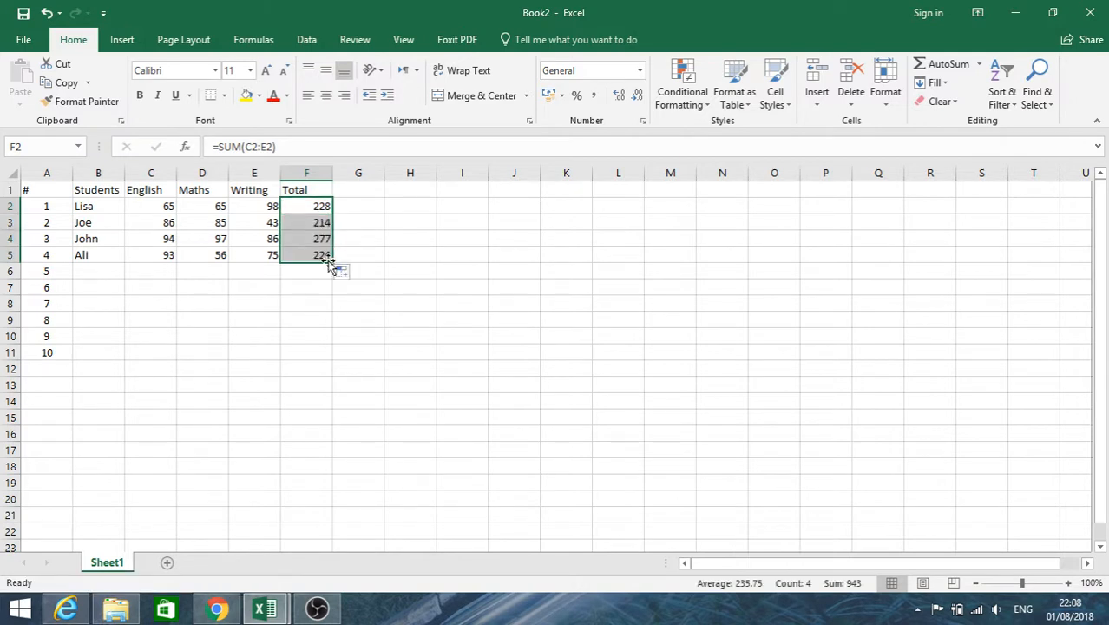
click(318, 302)
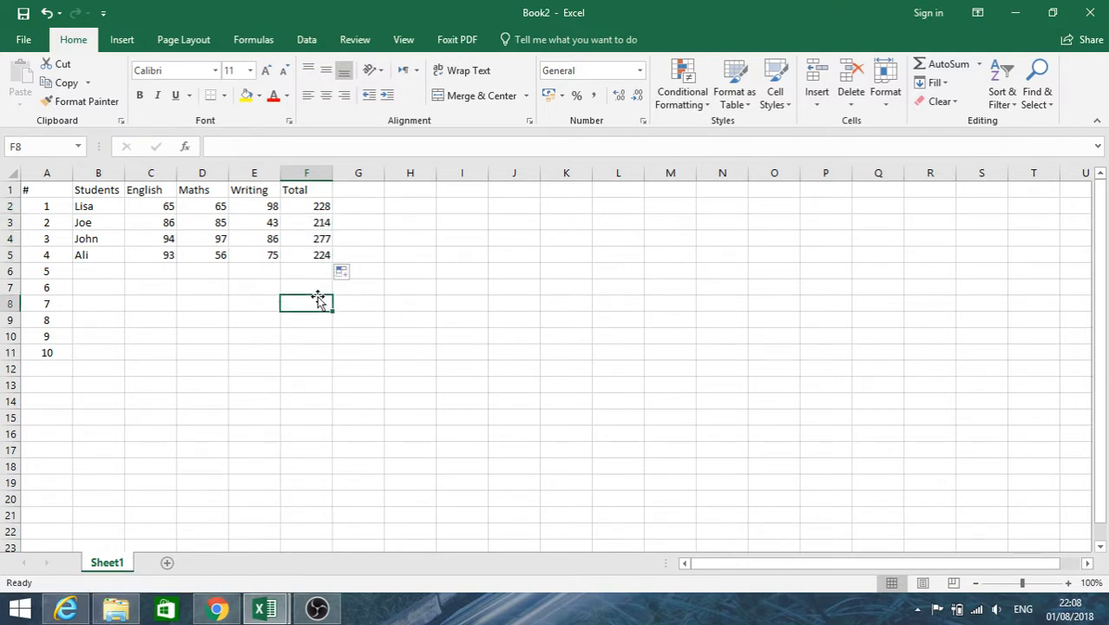
Check the sum formula in each Total cell from F2 to F5.
click(312, 207)
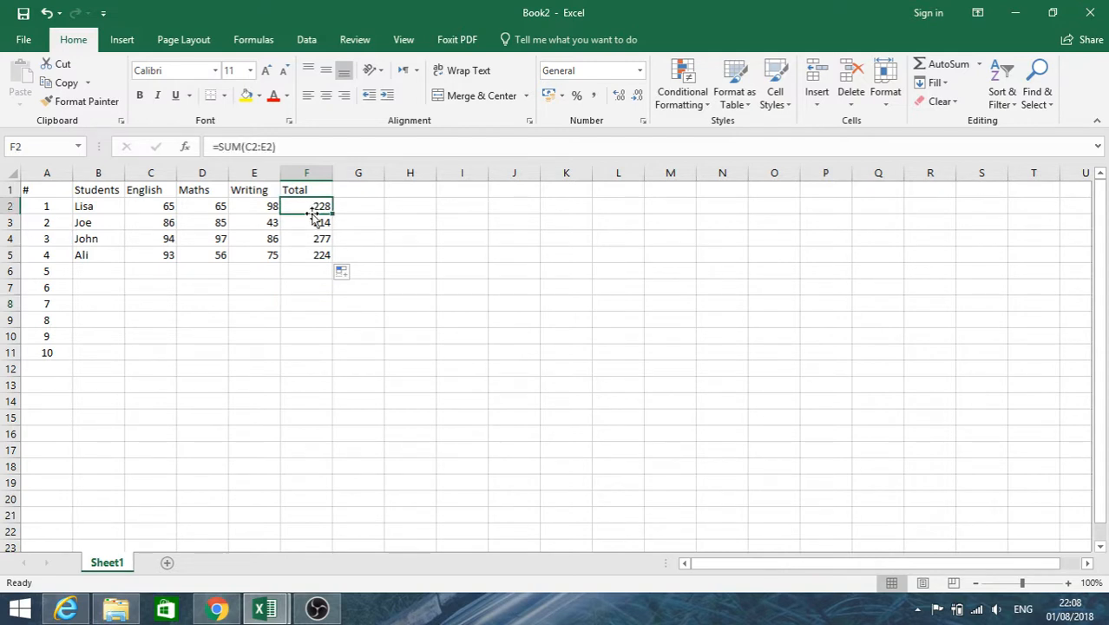
click(312, 222)
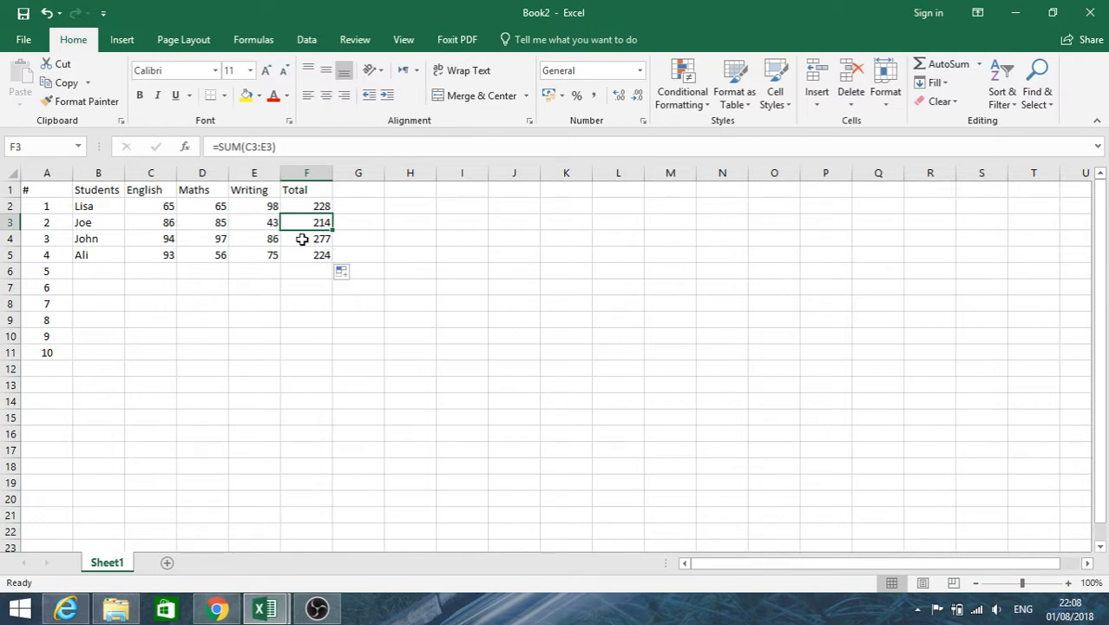
click(305, 239)
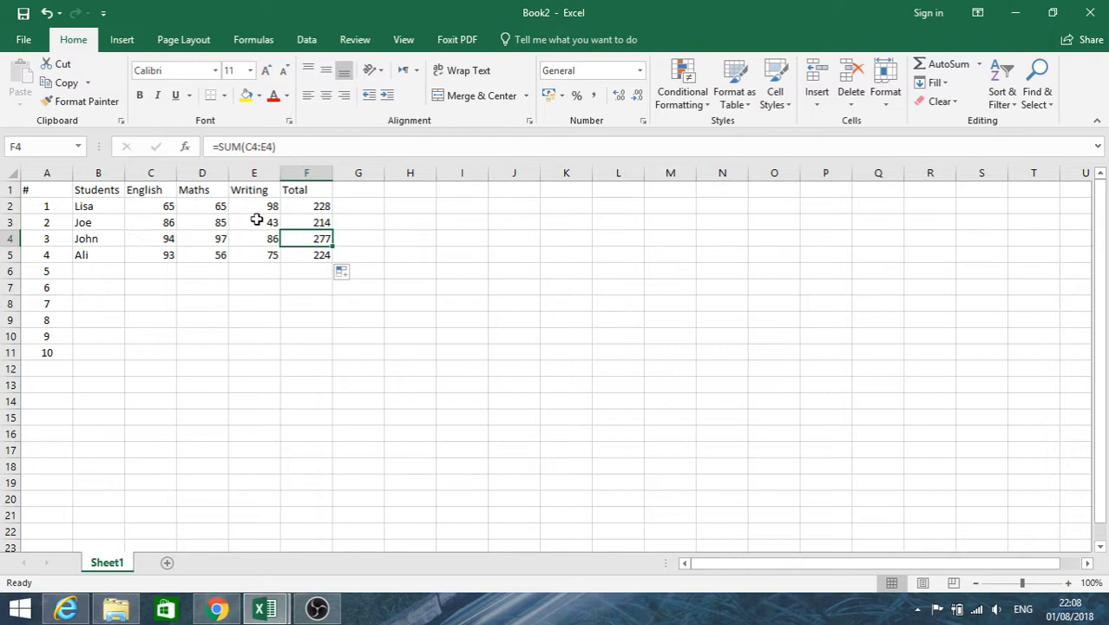
click(314, 259)
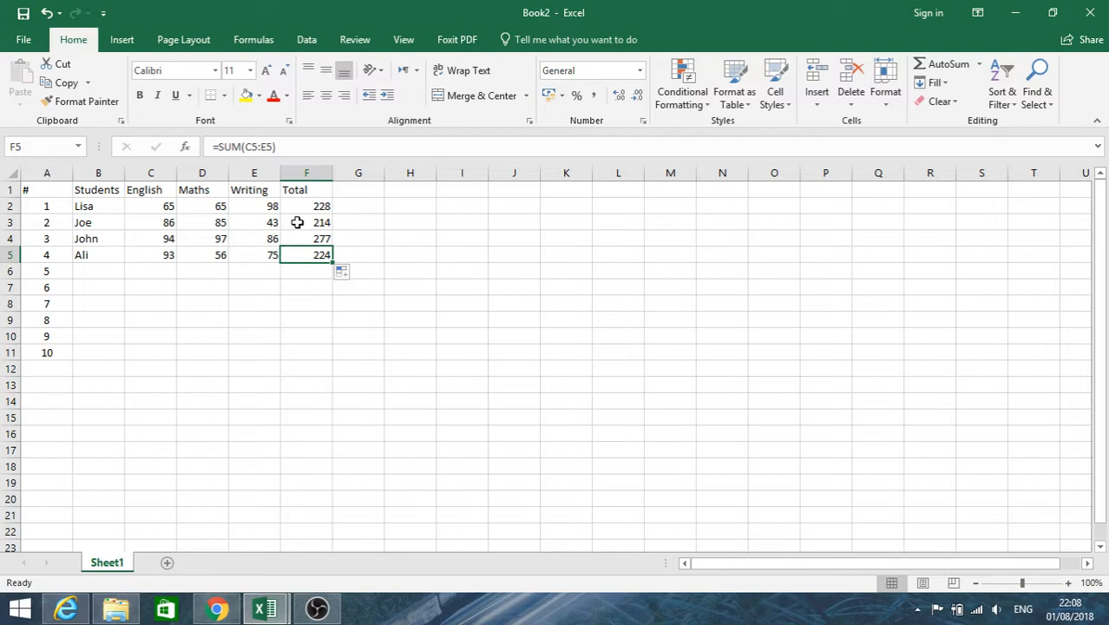
key(Down)
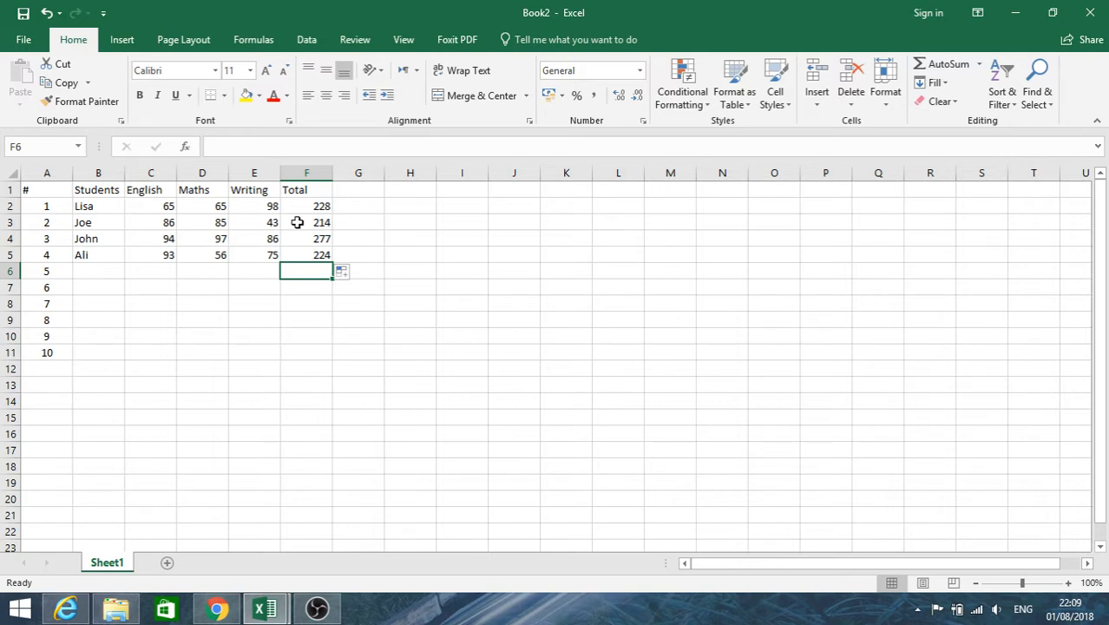
Select the header cells A1 to F1.
drag(315, 189, 55, 189)
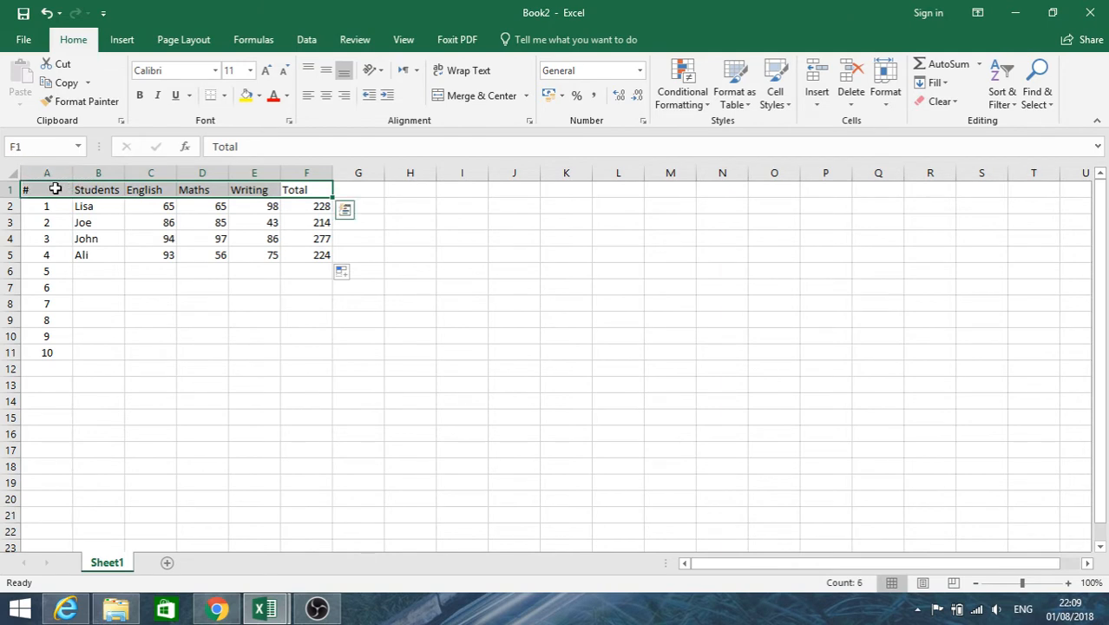